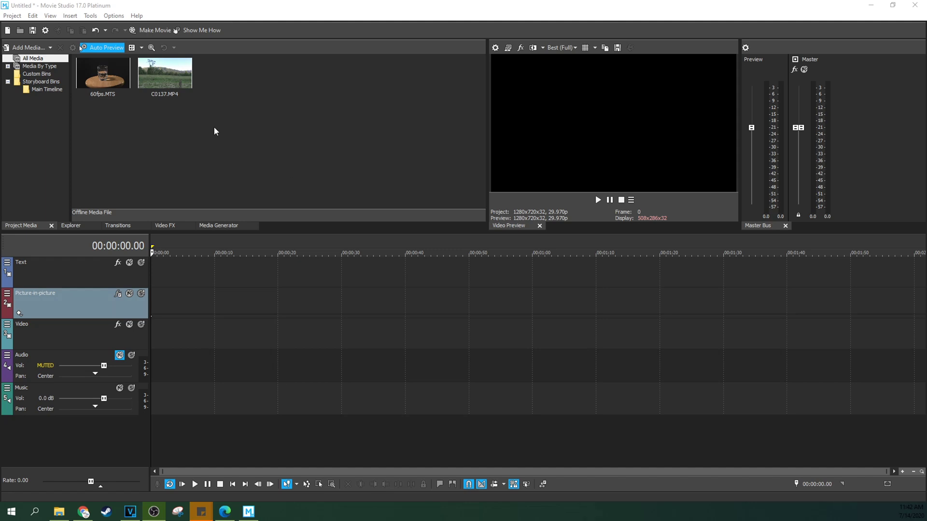
# - Add C0137 to the timeline and match the project to its 3840x2160, 29.970 fps settings
pyautogui.moveTo(162, 93); pyautogui.dragTo(179, 328)
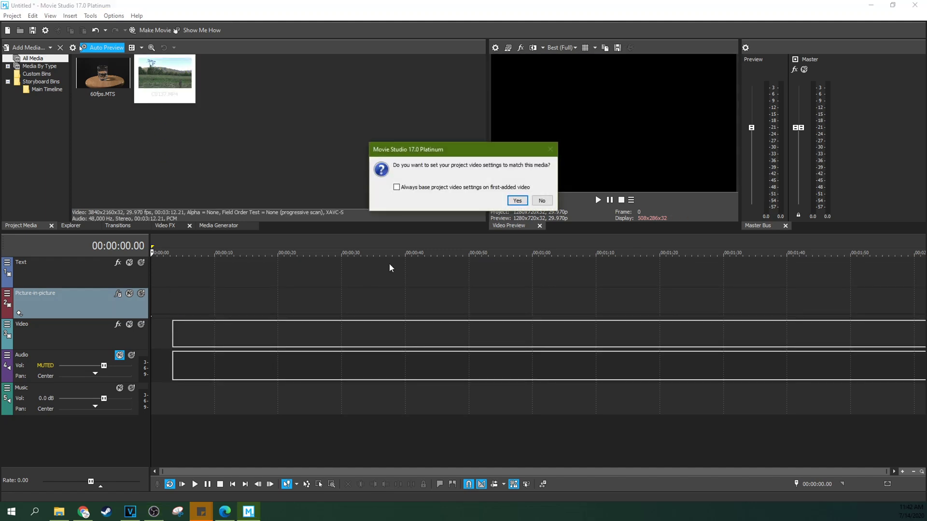
pyautogui.click(517, 200)
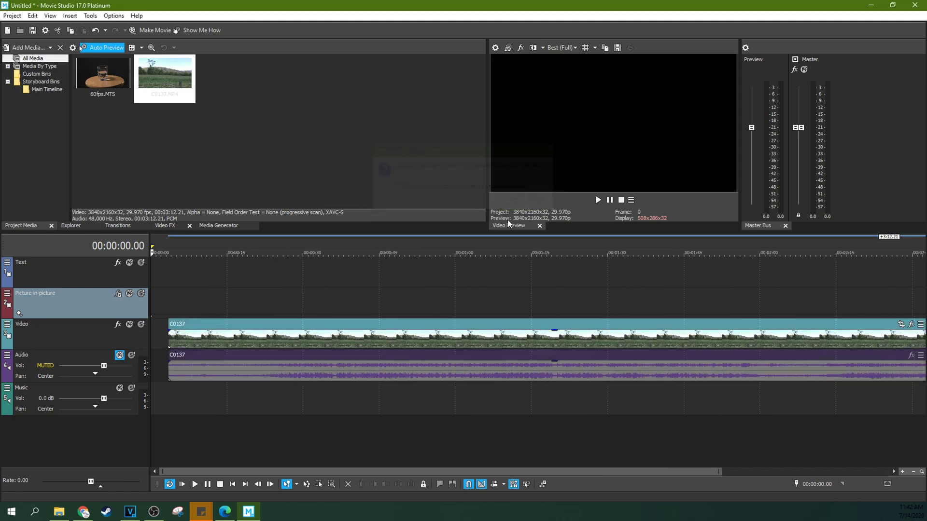
pyautogui.click(337, 341)
pyautogui.click(314, 338)
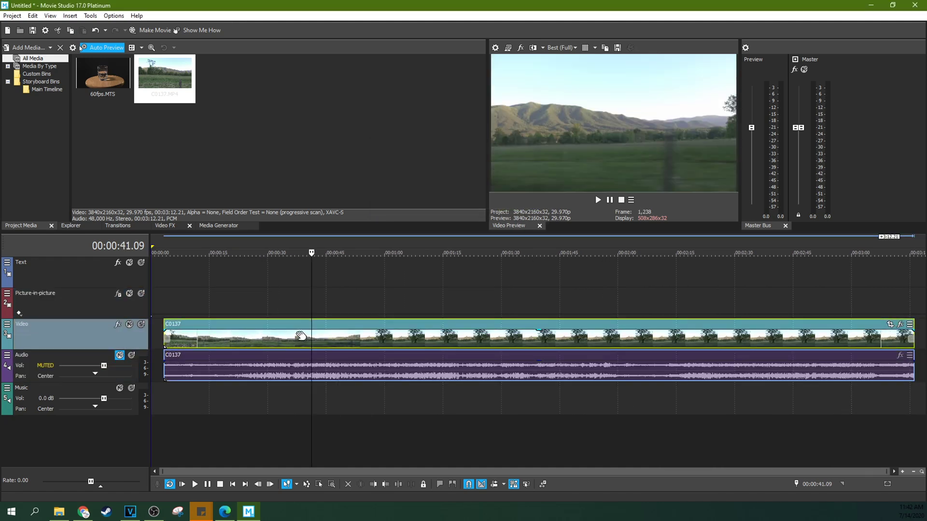
# - Scrub through the C0137 clip, previewing points from about 39 seconds to 1:25
pyautogui.click(296, 333)
pyautogui.click(462, 340)
pyautogui.click(543, 343)
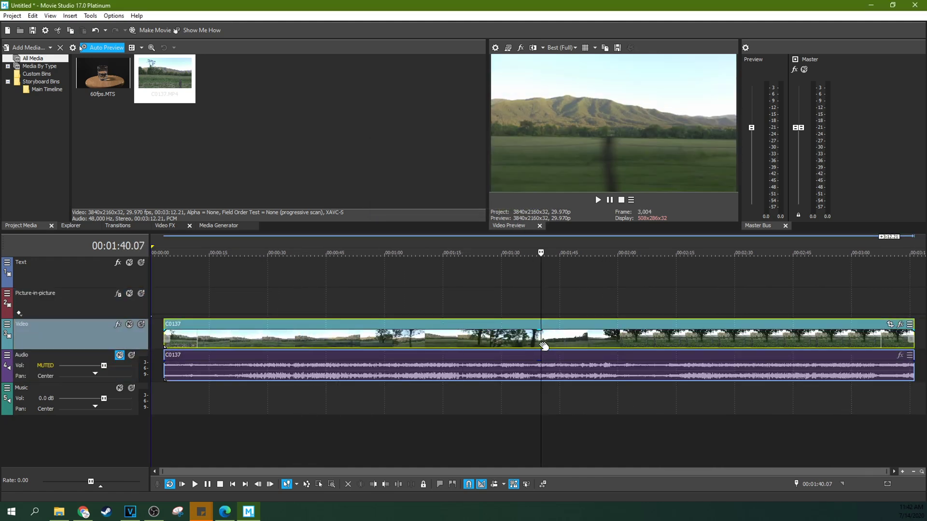
pyautogui.click(515, 341)
pyautogui.click(483, 340)
pyautogui.click(459, 340)
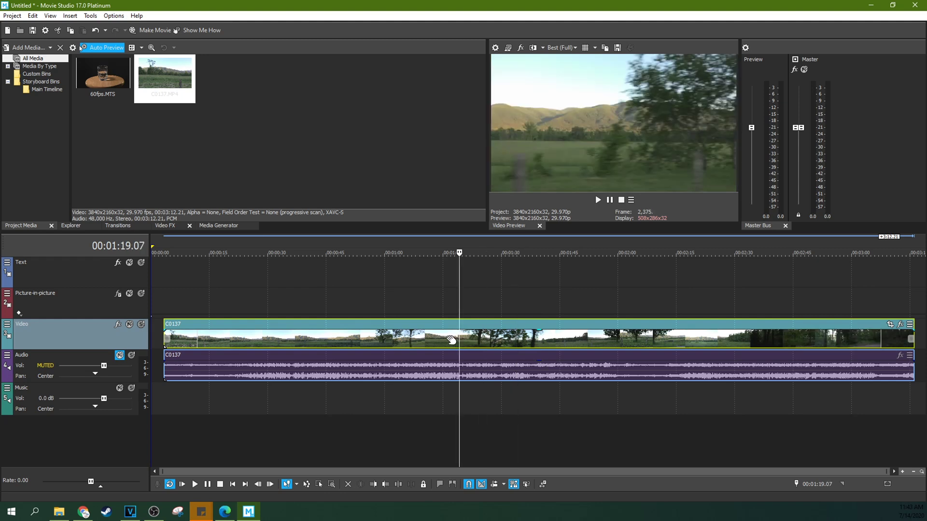
pyautogui.click(439, 341)
pyautogui.click(305, 344)
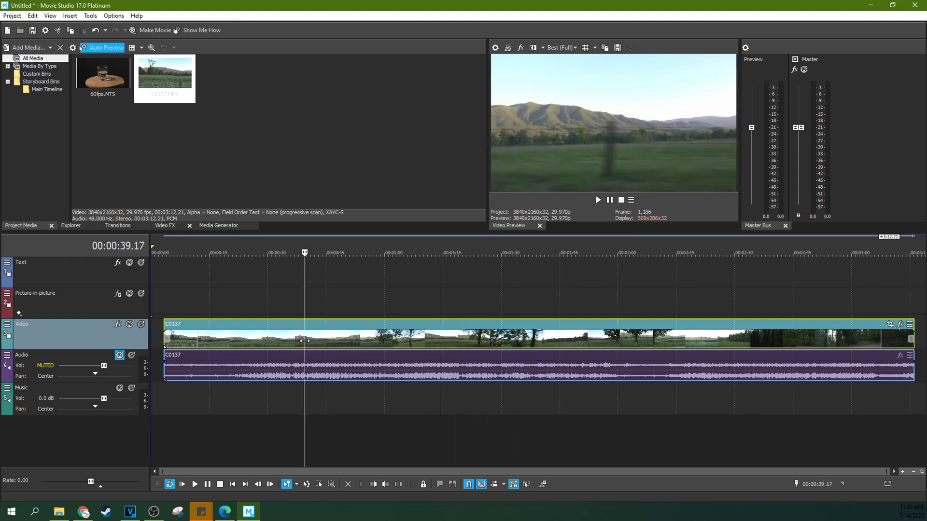
# - Zoom in around 38 seconds and frame-step through the clip to 38.24
pyautogui.press('Left')
pyautogui.press('Left')
pyautogui.press('Left')
pyautogui.press('Left')
pyautogui.press('Left')
pyautogui.press('Left')
pyautogui.press('Left')
pyautogui.press('Left')
pyautogui.press('Left')
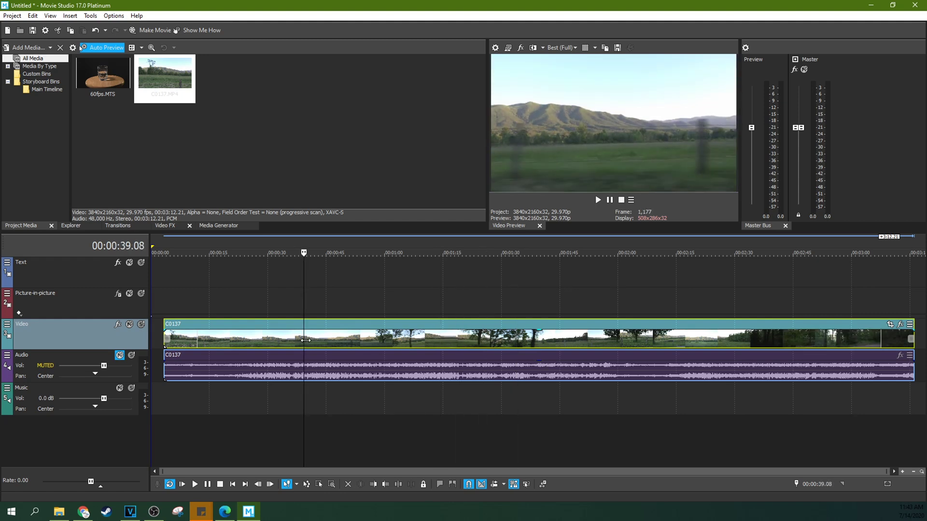
pyautogui.press('Right')
pyautogui.press('Right')
pyautogui.press('Right')
pyautogui.press('Right')
pyautogui.press('Right')
pyautogui.press('Right')
pyautogui.press('Right')
pyautogui.press('Right')
pyautogui.press('Right')
pyautogui.press('Right')
pyautogui.press('Right')
pyautogui.press('Right')
pyautogui.press('Right')
pyautogui.press('Right')
pyautogui.press('Right')
pyautogui.press('Right')
pyautogui.press('Right')
pyautogui.press('Right')
pyautogui.press('Right')
pyautogui.press('Right')
pyautogui.press('Left')
pyautogui.press('Left')
pyautogui.press('Left')
pyautogui.press('Left')
pyautogui.press('Left')
pyautogui.press('Left')
pyautogui.press('Left')
pyautogui.press('Left')
pyautogui.press('Left')
pyautogui.press('Left')
pyautogui.press('Left')
pyautogui.press('Left')
pyautogui.press('Left')
pyautogui.press('Left')
pyautogui.press('Left')
pyautogui.press('Left')
pyautogui.press('Left')
pyautogui.press('Left')
pyautogui.press('Left')
pyautogui.press('Left')
pyautogui.press('Up')
pyautogui.press('Up')
pyautogui.press('Up')
pyautogui.press('Up')
pyautogui.press('Up')
pyautogui.press('Up')
pyautogui.press('Up')
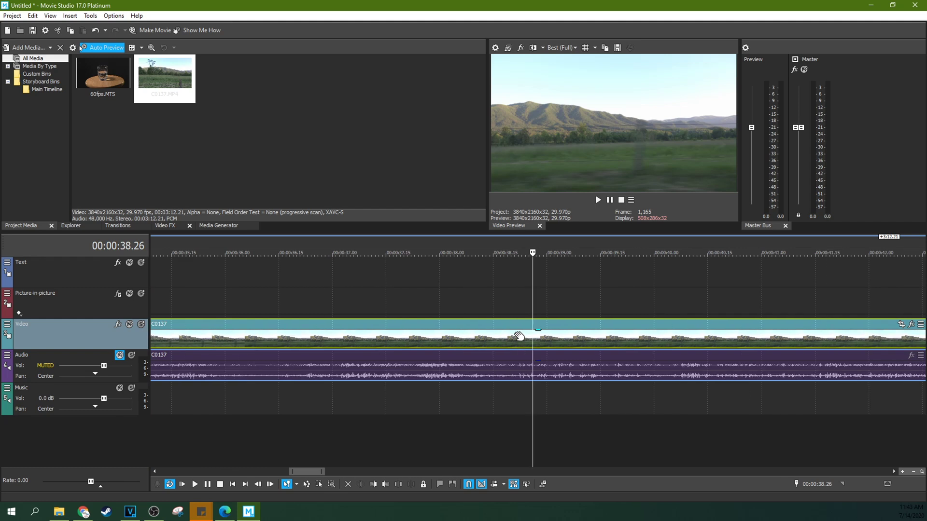
pyautogui.press('Right')
pyautogui.press('Right')
pyautogui.press('Right')
pyautogui.press('Right')
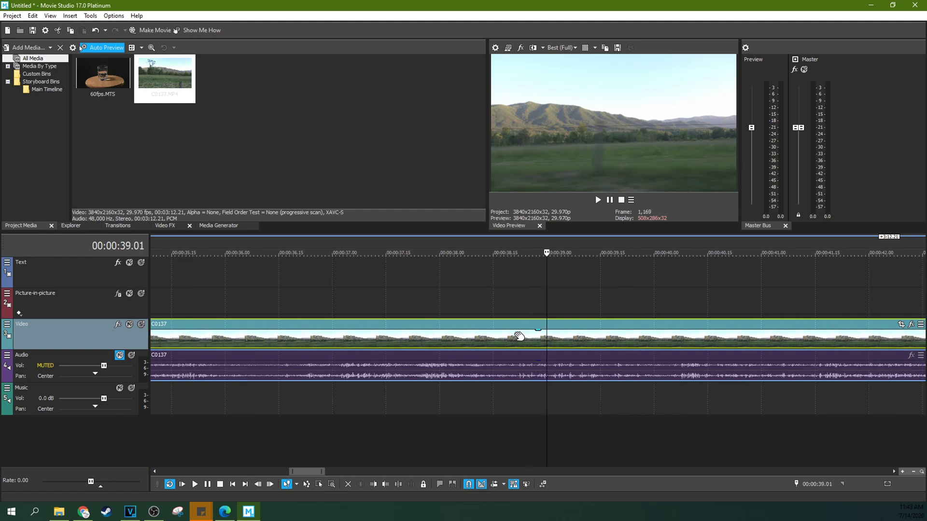
pyautogui.press('Right')
pyautogui.press('Right')
pyautogui.press('Right')
pyautogui.press('Up')
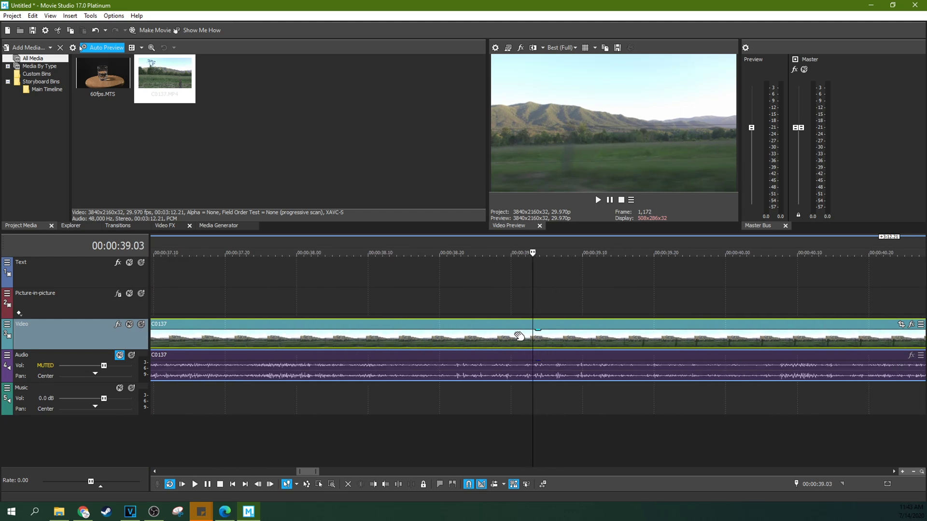
pyautogui.press('Up')
pyautogui.press('Left')
pyautogui.press('Left')
pyautogui.press('Left')
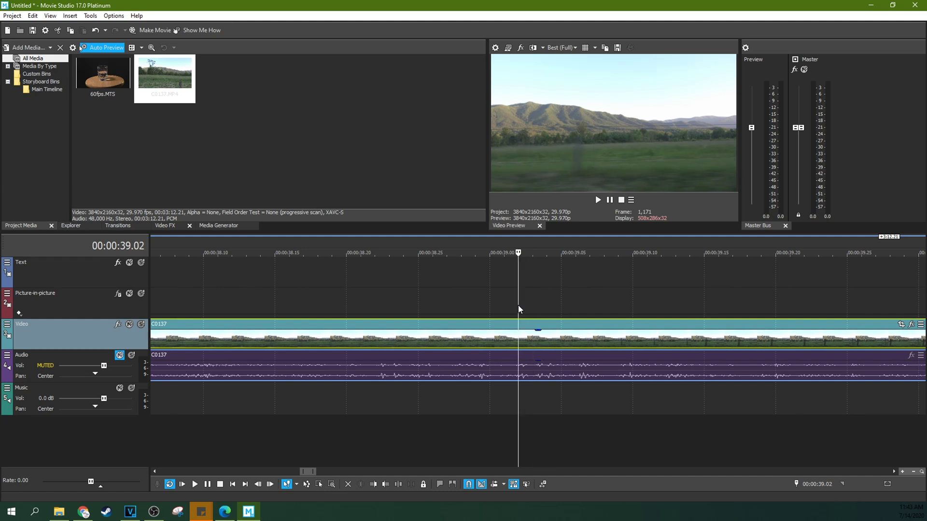
pyautogui.press('Left')
pyautogui.press('Left')
pyautogui.press('Left')
pyautogui.press('Left')
pyautogui.press('Left')
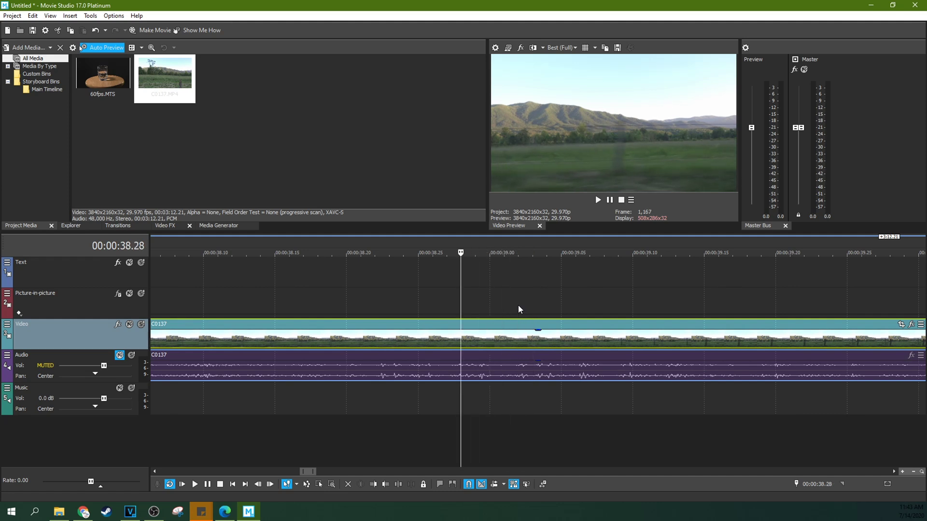
pyautogui.press('Left')
pyautogui.press('Left')
pyautogui.press('Left')
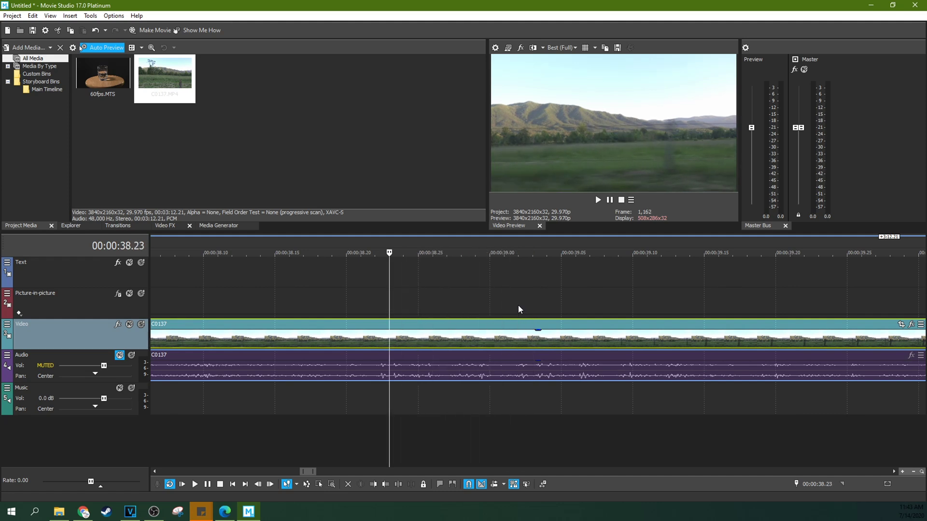
pyautogui.press('Right')
pyautogui.press('Right')
pyautogui.press('Right')
pyautogui.press('Right')
pyautogui.press('Right')
pyautogui.press('Right')
pyautogui.press('Right')
pyautogui.press('Right')
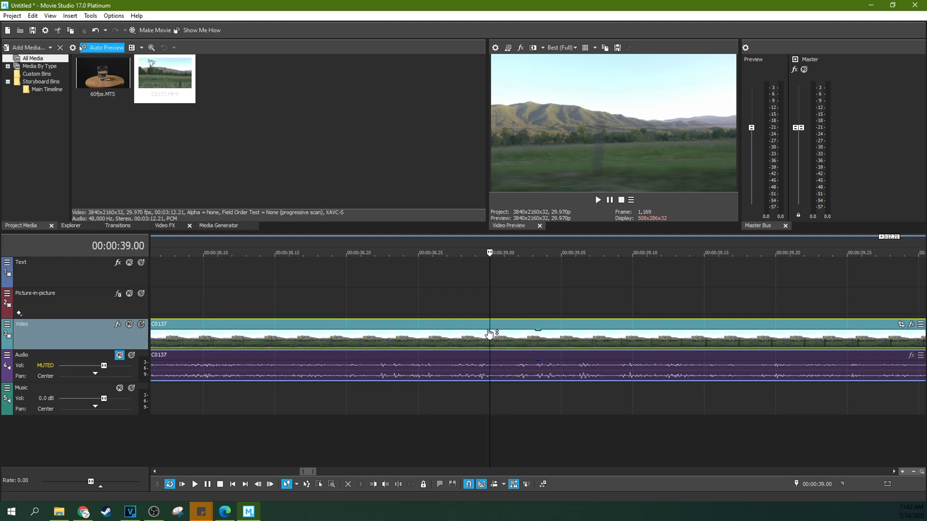
pyautogui.scroll(-10, 472, 313)
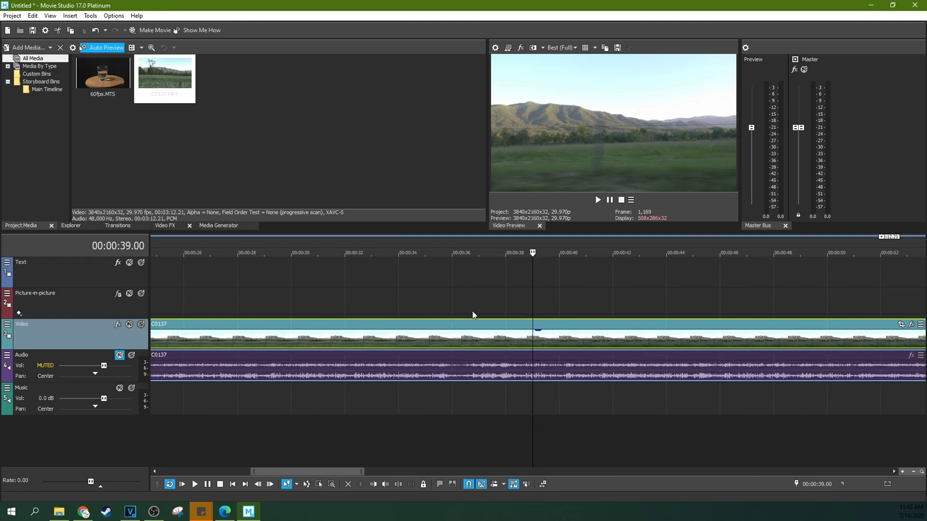
# - Set the project frame rate to 59.940 (Double NTSC) and apply it
pyautogui.click(496, 48)
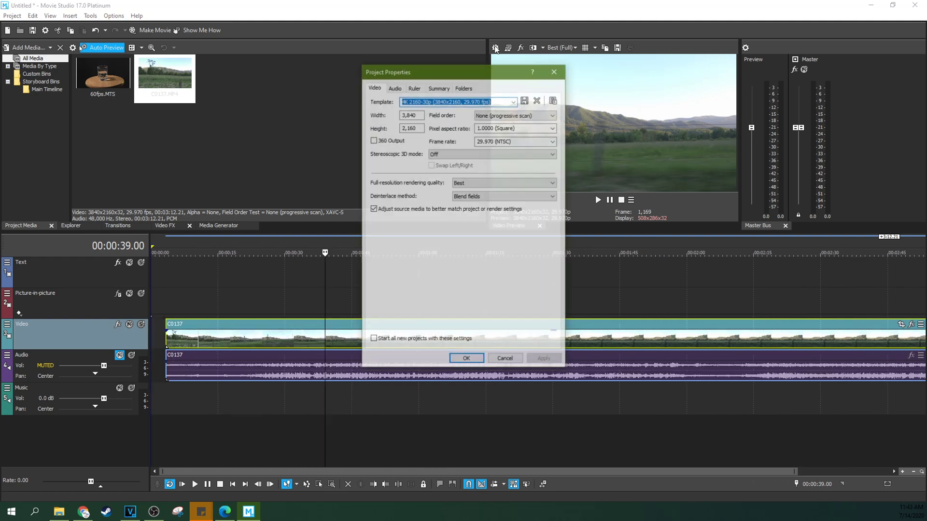
pyautogui.click(553, 141)
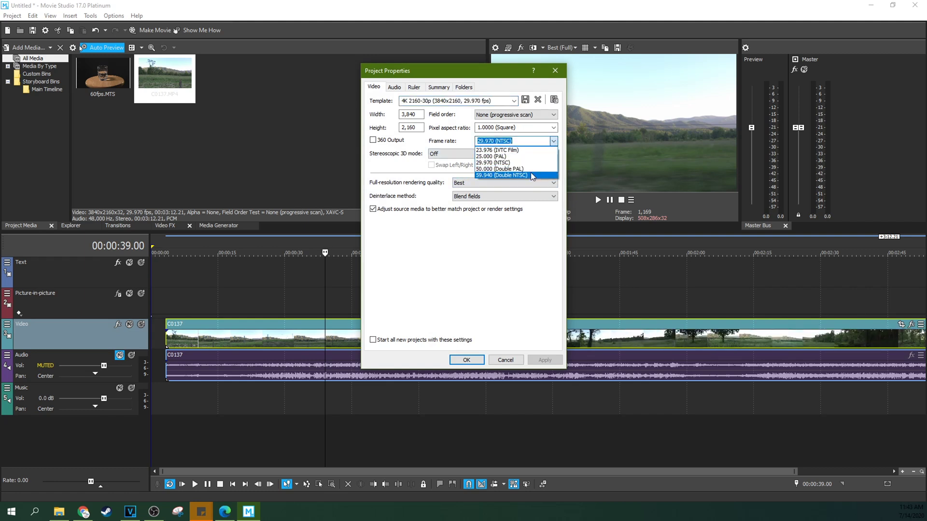
pyautogui.click(517, 178)
pyautogui.click(542, 360)
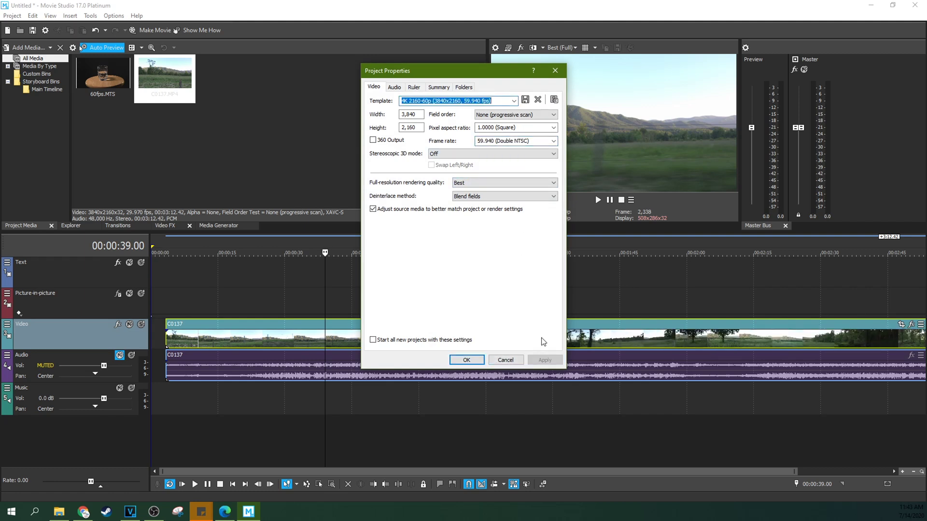
pyautogui.click(556, 70)
# - Play the timeline forward, then in reverse, stopping at 40.03 seconds
pyautogui.press('space')
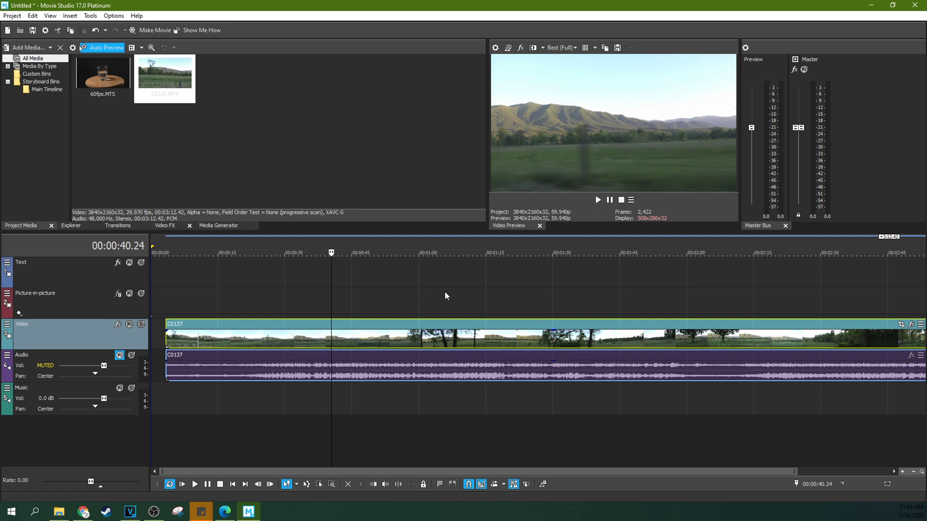
pyautogui.scroll(4, 449, 285)
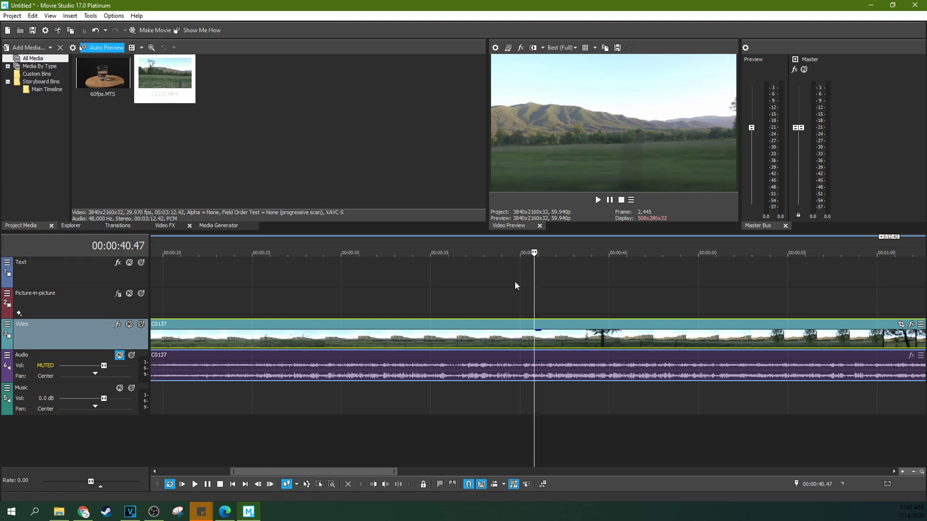
pyautogui.press('j')
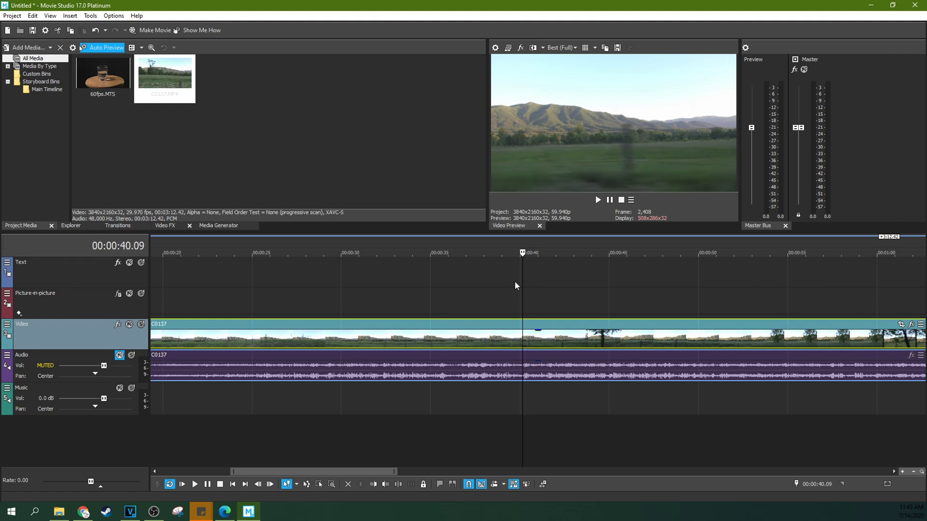
pyautogui.press('k')
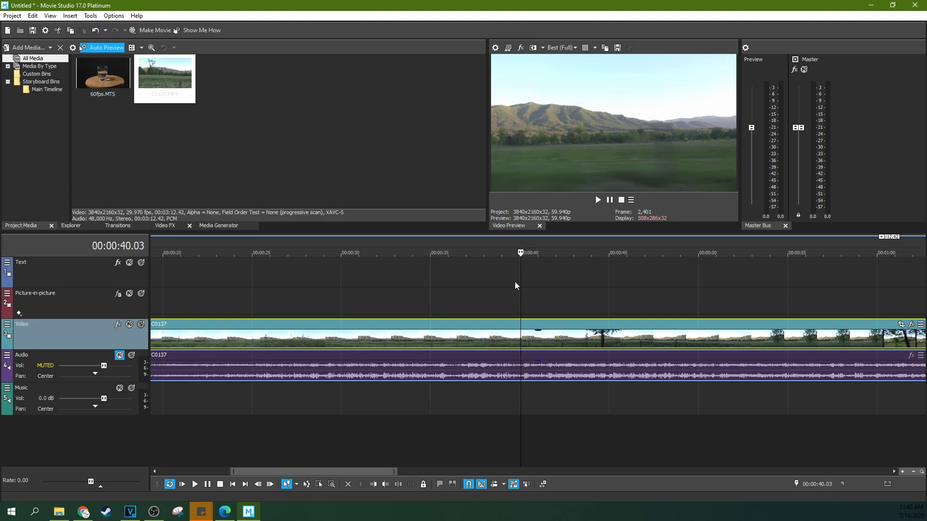
pyautogui.scroll(6, 515, 281)
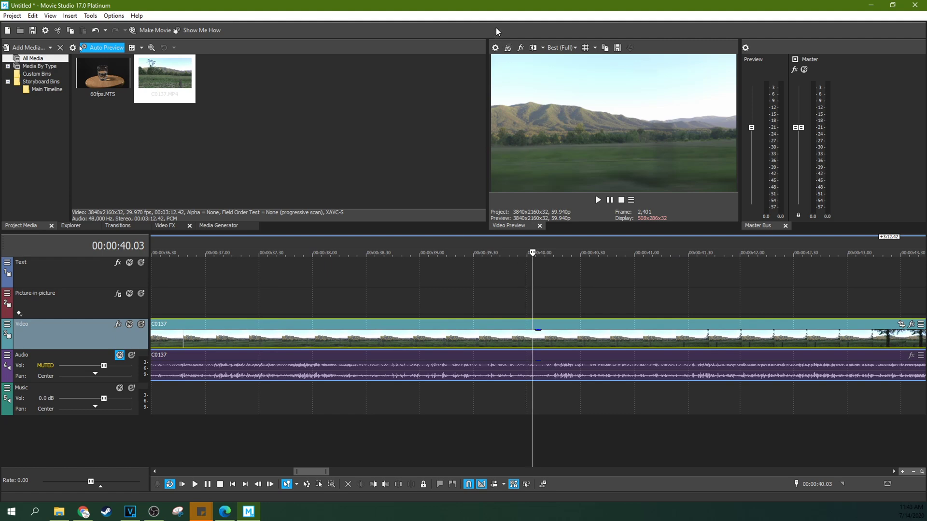
pyautogui.click(495, 47)
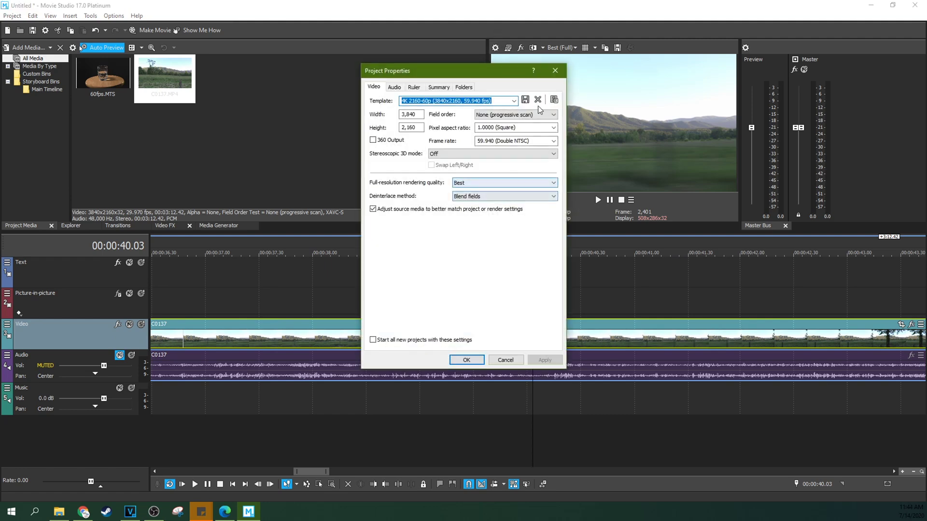
# - Check the project properties and the clip's context menu, leaving both unchanged
pyautogui.click(555, 71)
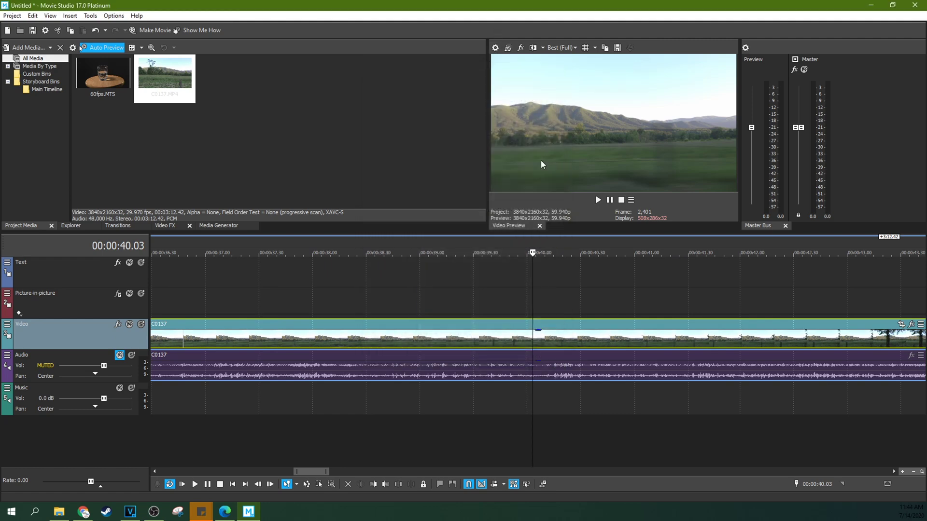
pyautogui.rightClick(508, 339)
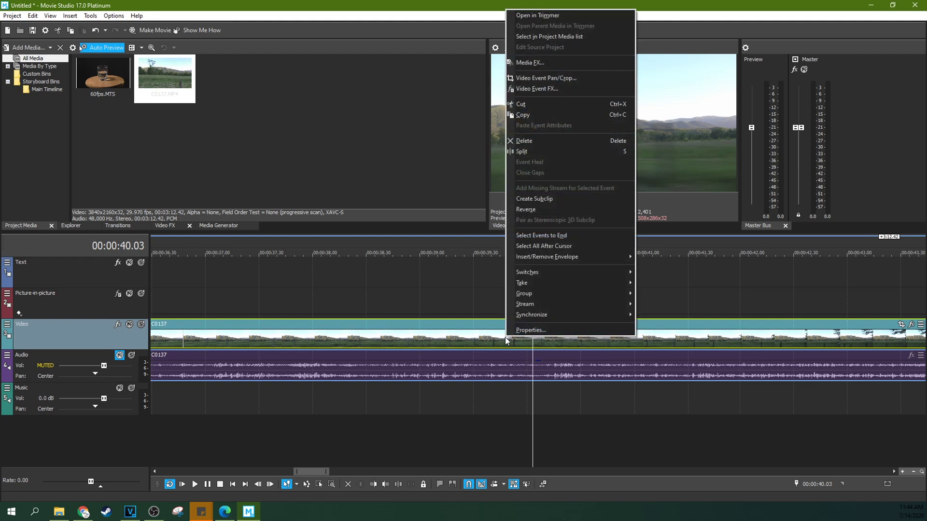
pyautogui.click(462, 204)
pyautogui.click(494, 49)
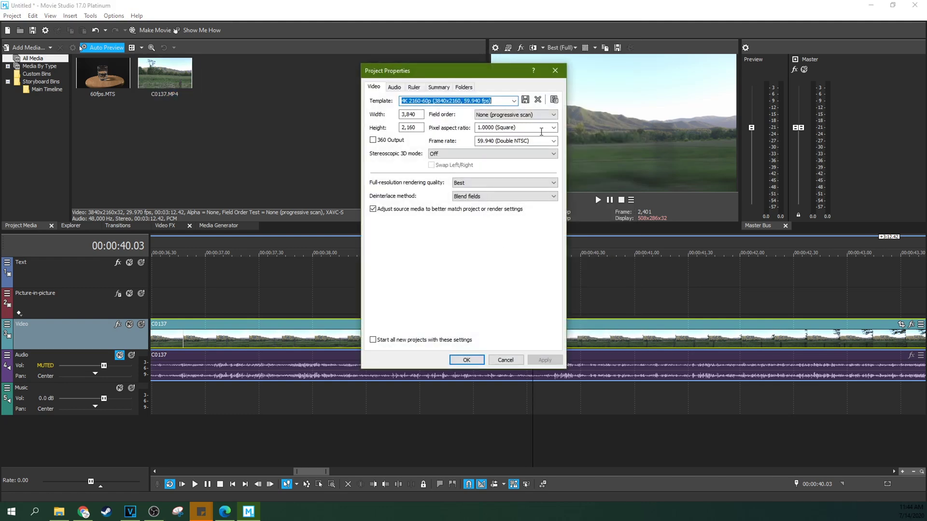
pyautogui.click(560, 71)
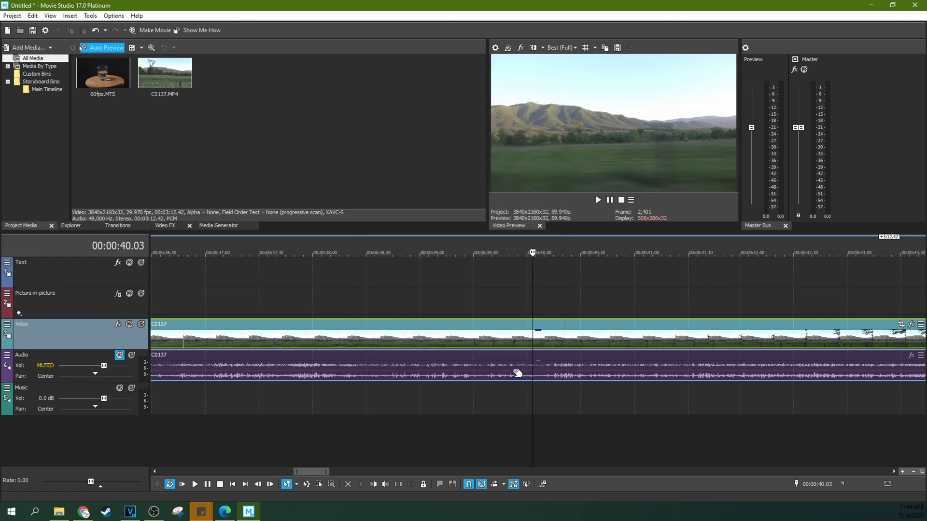
# - Set the C0137 video event's resampling to Disable resample in its Properties
pyautogui.rightClick(528, 336)
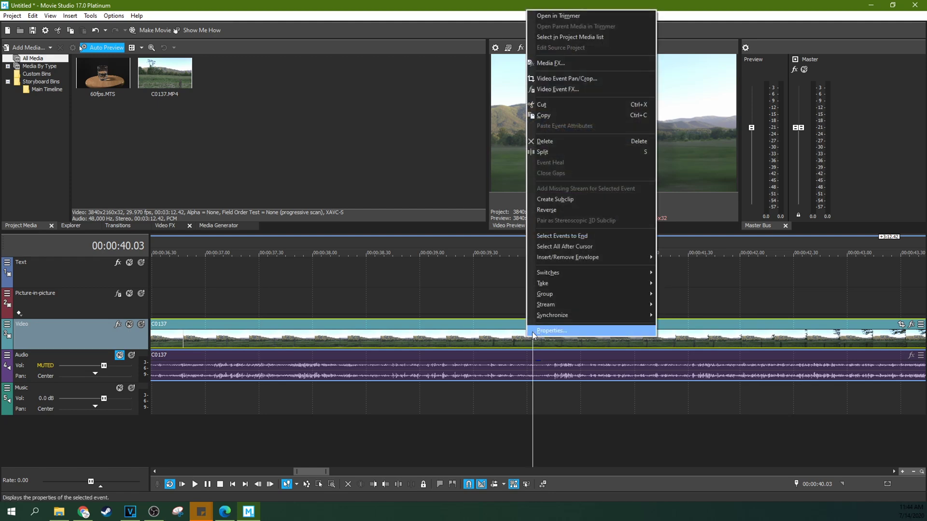
pyautogui.click(537, 332)
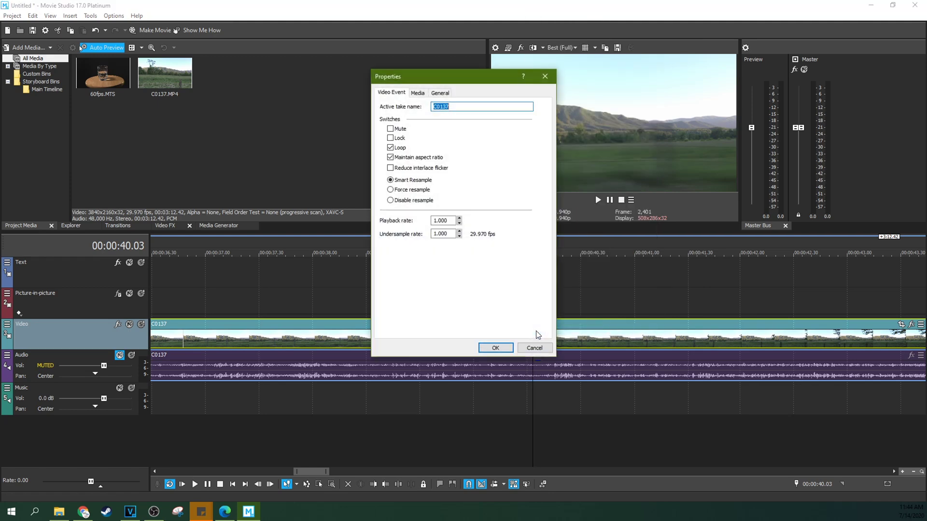
pyautogui.click(412, 203)
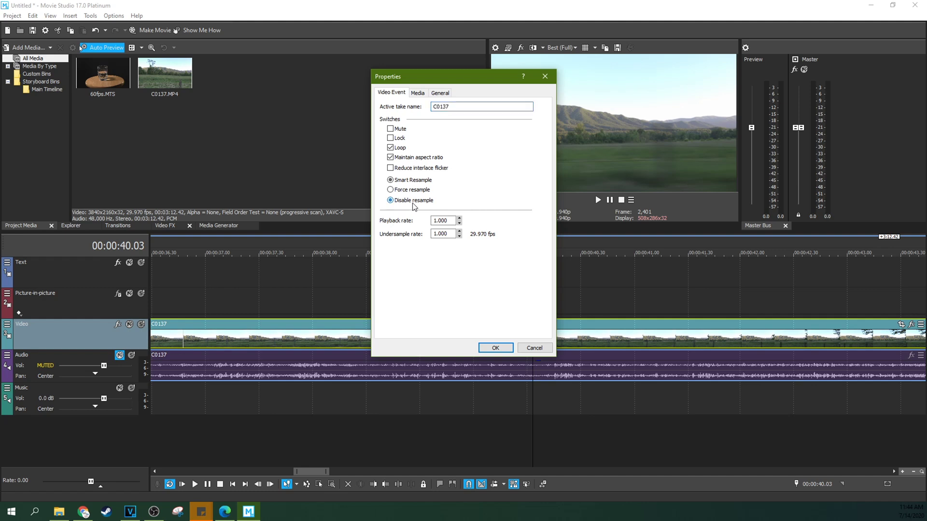
pyautogui.click(497, 348)
pyautogui.hotkey('alt', 'Right')
pyautogui.hotkey('alt', 'Right')
pyautogui.hotkey('alt', 'Right')
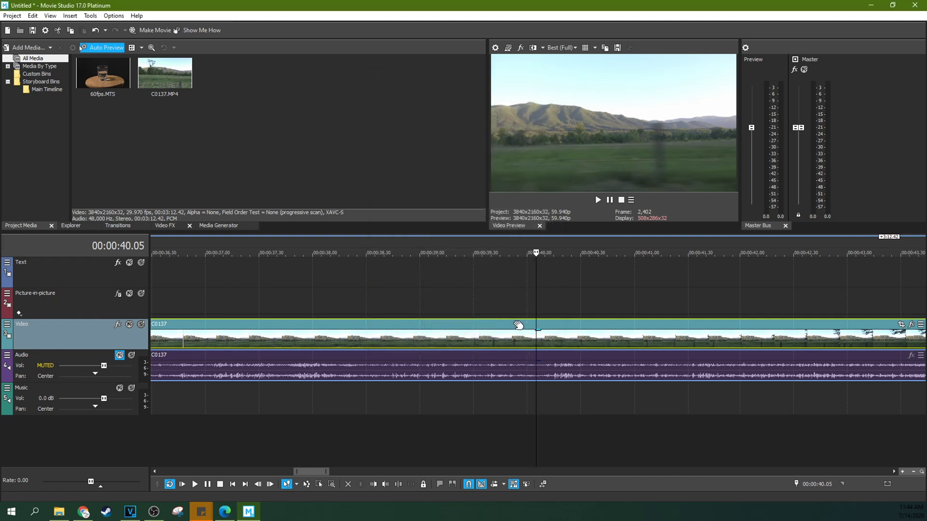
pyautogui.hotkey('alt', 'Right')
pyautogui.hotkey('alt', 'Right')
pyautogui.hotkey('alt', 'Right')
pyautogui.hotkey('alt', 'Right')
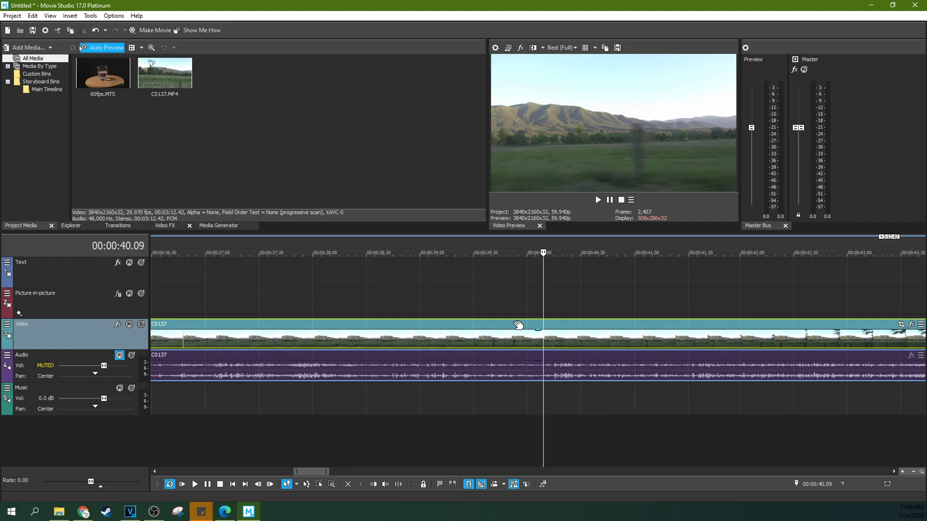
pyautogui.hotkey('alt', 'Right')
pyautogui.hotkey('alt', 'Right')
pyautogui.hotkey('alt', 'Right')
pyautogui.hotkey('alt', 'Right')
pyautogui.hotkey('alt', 'Right')
pyautogui.hotkey('alt', 'Right')
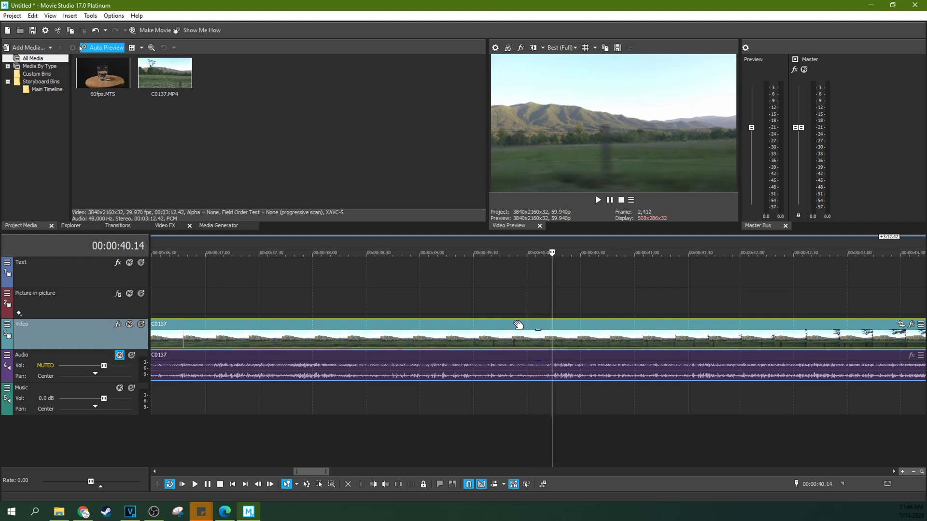
pyautogui.hotkey('alt', 'Left')
pyautogui.hotkey('alt', 'Left')
pyautogui.hotkey('alt', 'Left')
pyautogui.hotkey('alt', 'Left')
pyautogui.hotkey('alt', 'Left')
pyautogui.hotkey('alt', 'Left')
pyautogui.hotkey('alt', 'Left')
pyautogui.hotkey('alt', 'Left')
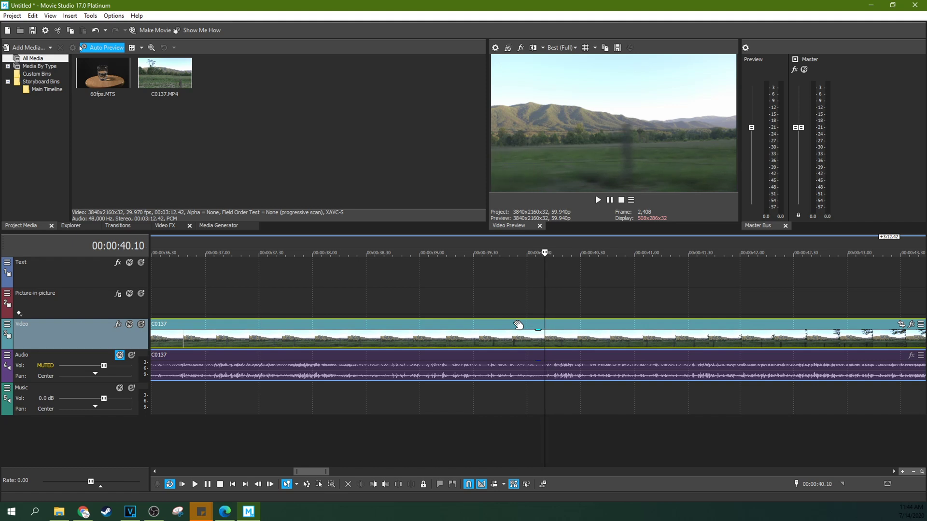
pyautogui.hotkey('alt', 'Left')
pyautogui.hotkey('alt', 'Left')
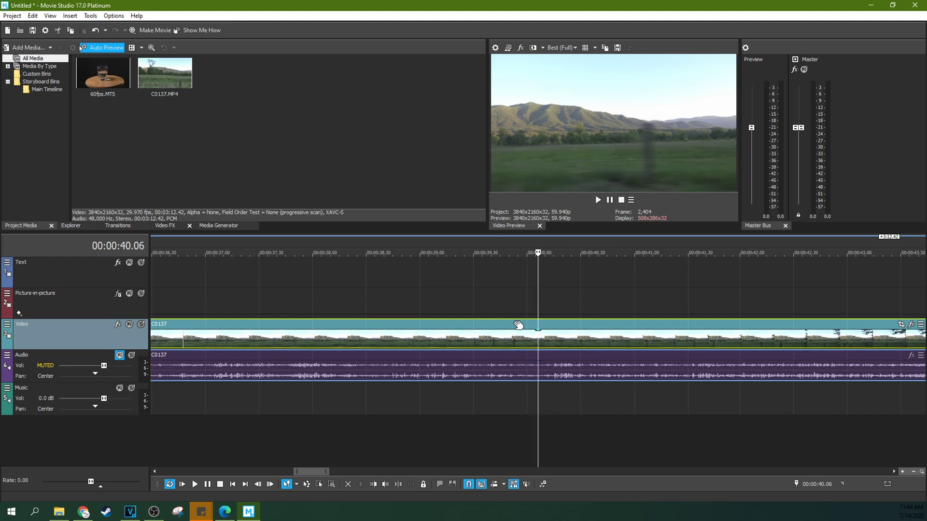
pyautogui.hotkey('alt', 'Left')
pyautogui.hotkey('alt', 'Right')
pyautogui.hotkey('alt', 'Right')
pyautogui.press('Up')
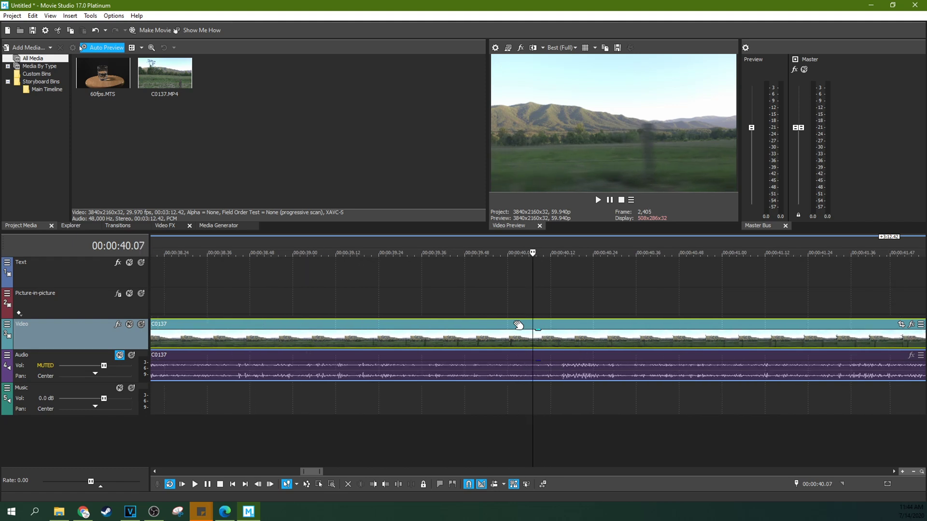
pyautogui.press('Up')
pyautogui.press('Up')
pyautogui.click(457, 306)
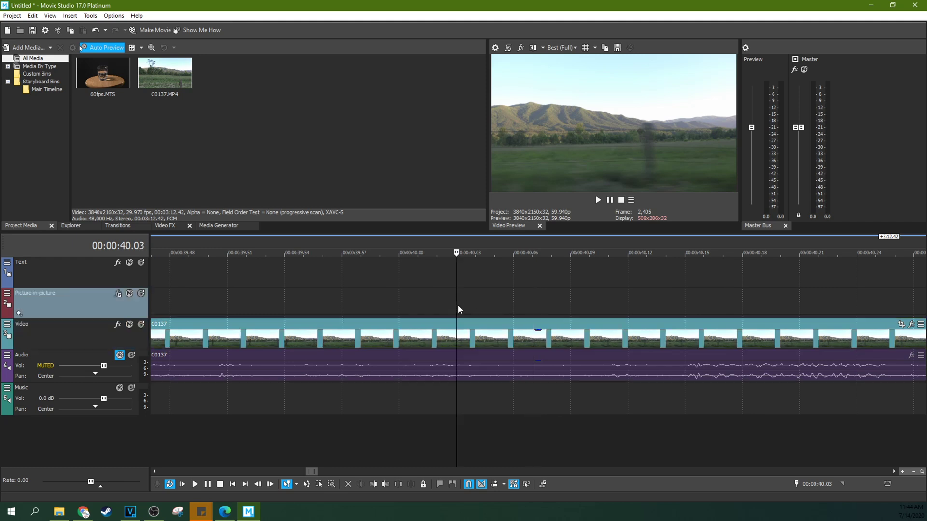
pyautogui.hotkey('alt', 'Right')
pyautogui.hotkey('alt', 'Right')
pyautogui.hotkey('alt', 'Right')
pyautogui.hotkey('alt', 'Right')
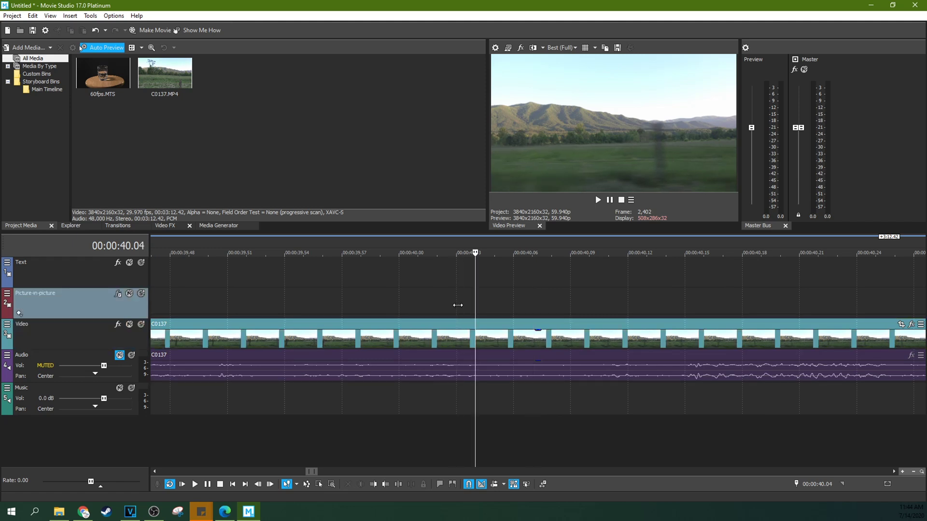
pyautogui.hotkey('alt', 'Right')
pyautogui.hotkey('alt', 'Right')
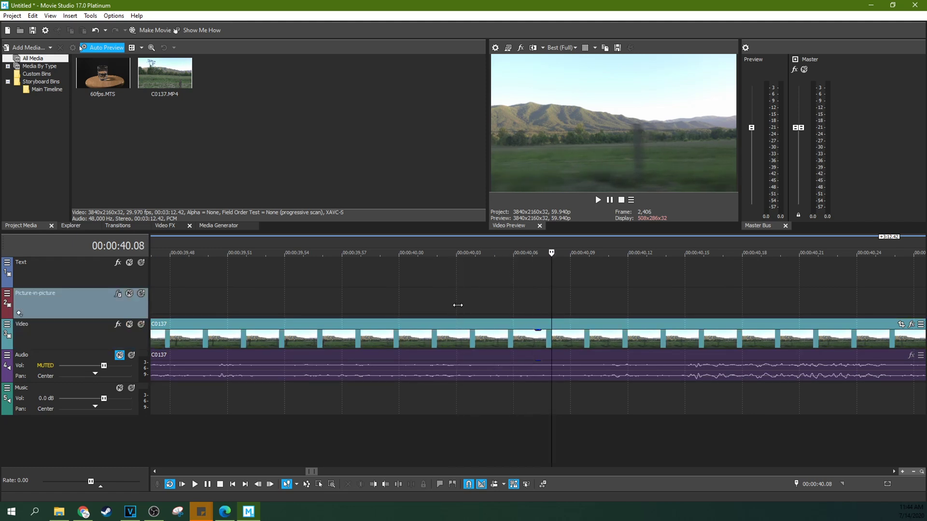
pyautogui.hotkey('alt', 'Right')
pyautogui.hotkey('alt', 'Right')
pyautogui.hotkey('alt', 'Right')
pyautogui.hotkey('alt', 'Right')
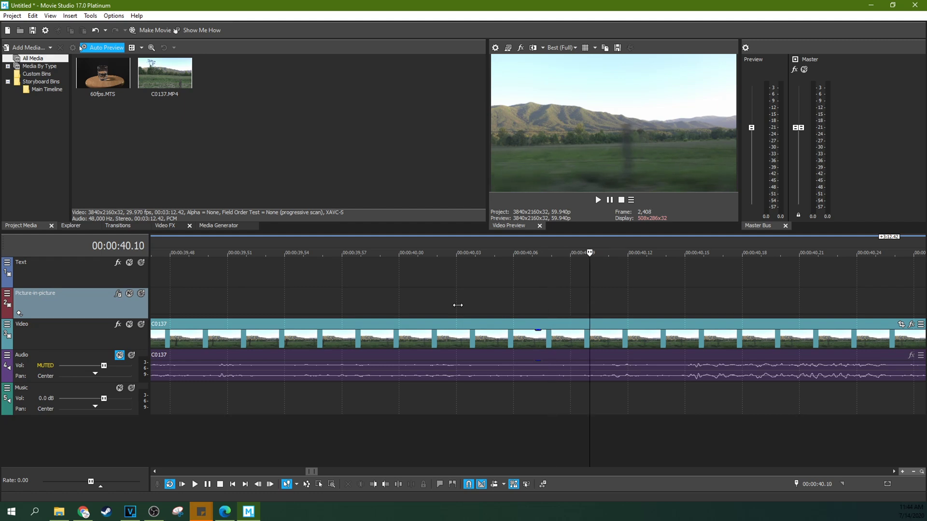
pyautogui.hotkey('alt', 'Right')
pyautogui.hotkey('alt', 'Right')
pyautogui.hotkey('alt', 'Right')
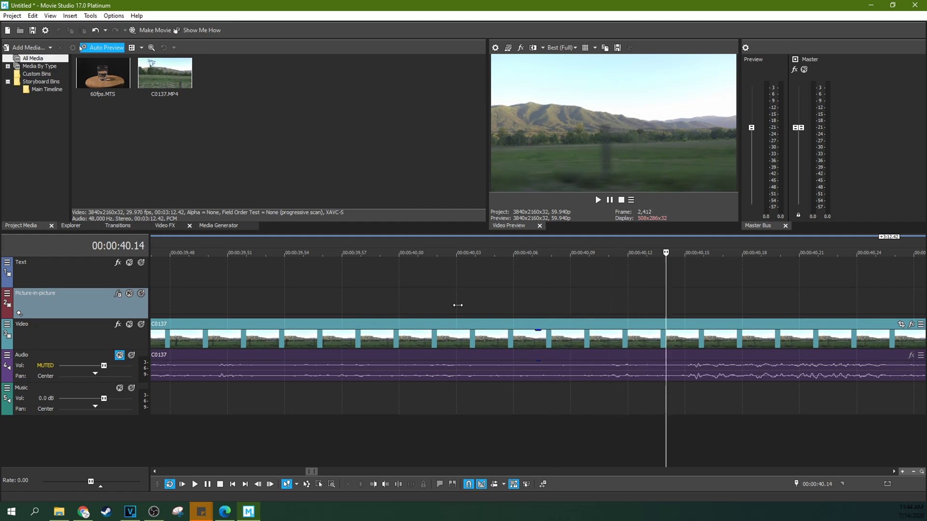
pyautogui.hotkey('alt', 'Left')
pyautogui.hotkey('alt', 'Left')
pyautogui.hotkey('alt', 'Left')
pyautogui.hotkey('alt', 'Left')
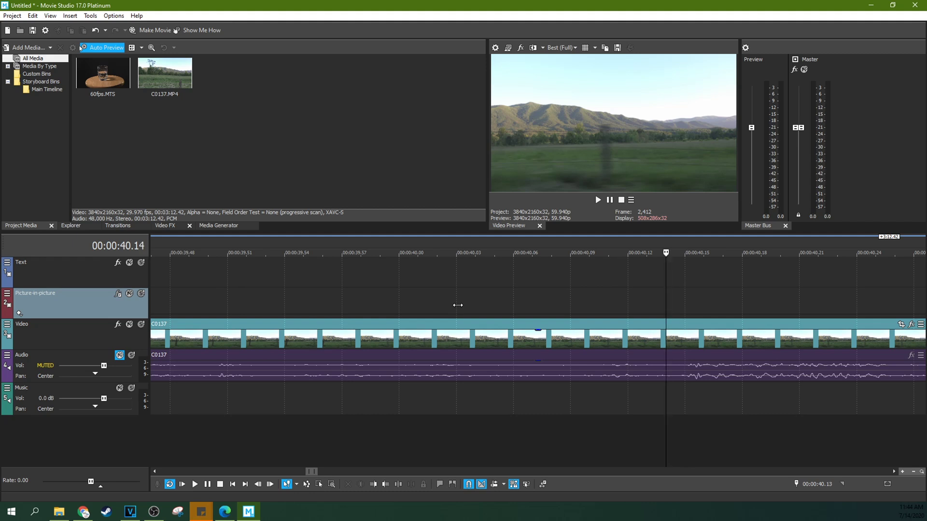
pyautogui.hotkey('alt', 'Left')
pyautogui.hotkey('alt', 'Left')
pyautogui.hotkey('alt', 'Left')
pyautogui.hotkey('alt', 'Left')
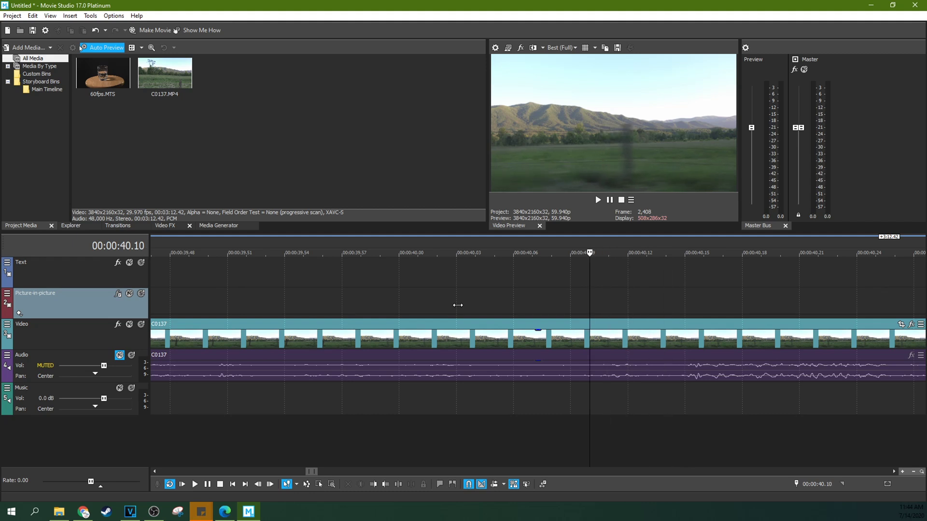
pyautogui.hotkey('alt', 'Left')
pyautogui.hotkey('alt', 'Left')
pyautogui.hotkey('alt', 'Left')
pyautogui.hotkey('alt', 'Left')
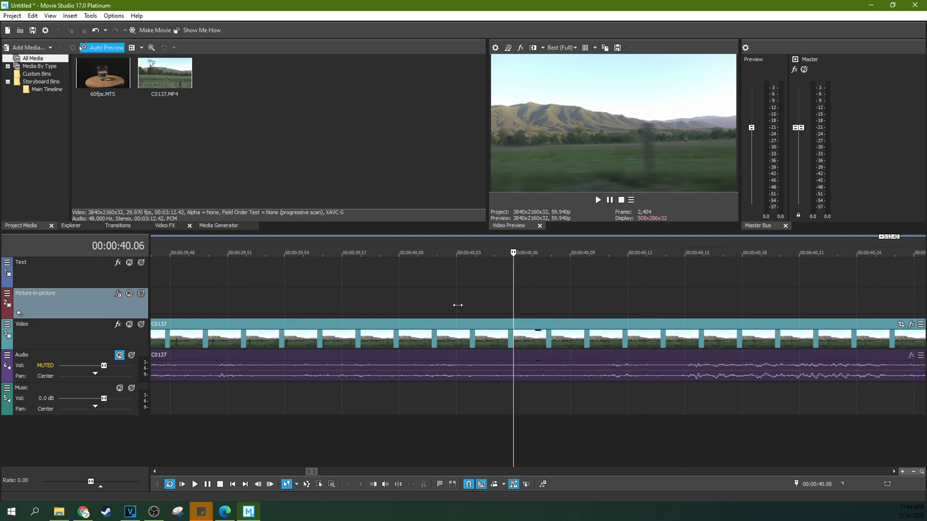
pyautogui.hotkey('alt', 'Left')
pyautogui.hotkey('alt', 'Left')
pyautogui.hotkey('alt', 'Left')
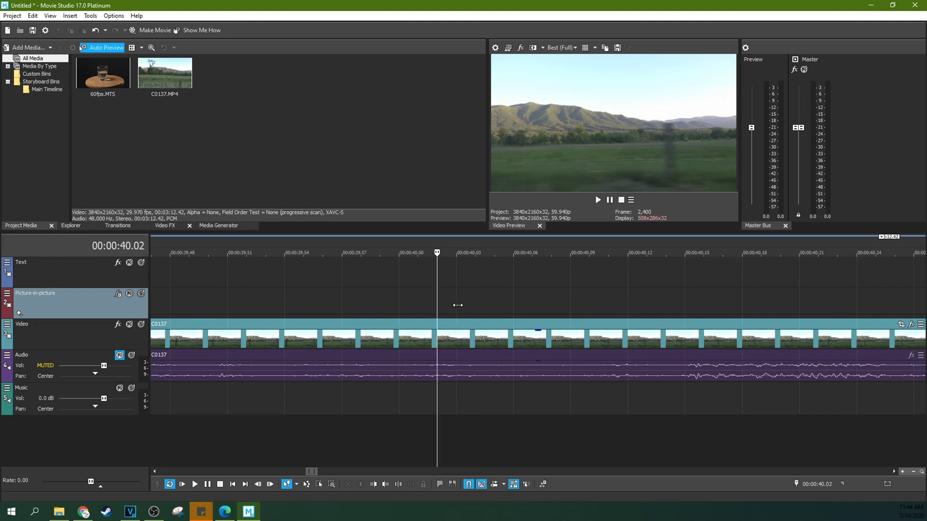
pyautogui.click(458, 305)
pyautogui.hotkey('alt', 'Right')
pyautogui.hotkey('alt', 'Right')
pyautogui.press('Down')
pyautogui.press('Down')
pyautogui.press('Down')
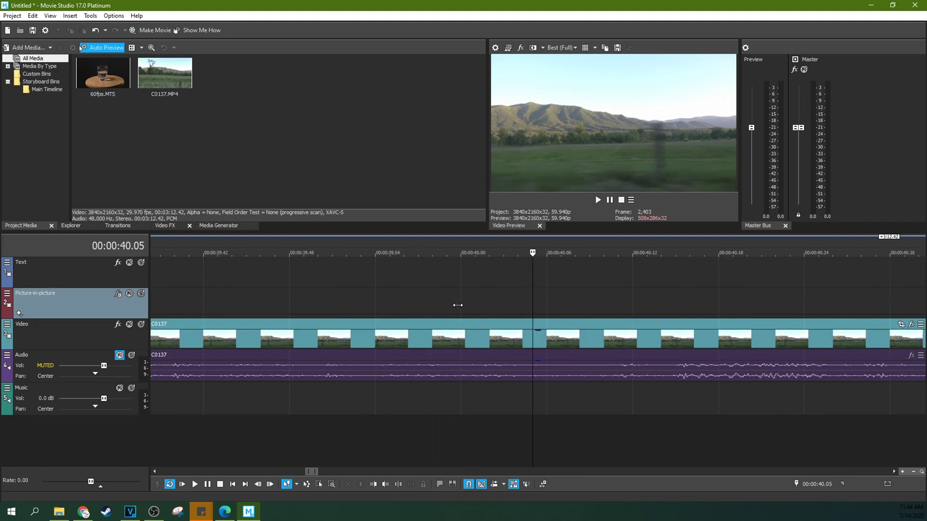
pyautogui.press('Down')
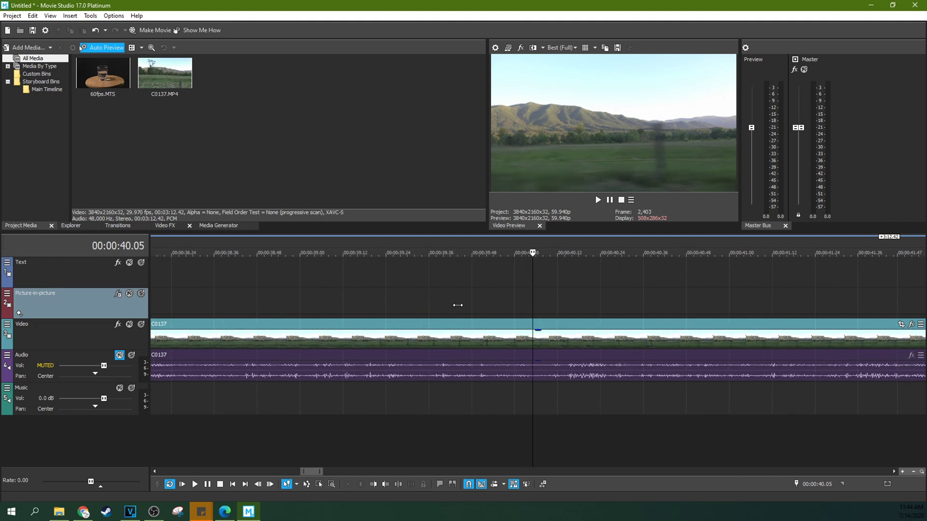
pyautogui.click(512, 300)
pyautogui.click(514, 299)
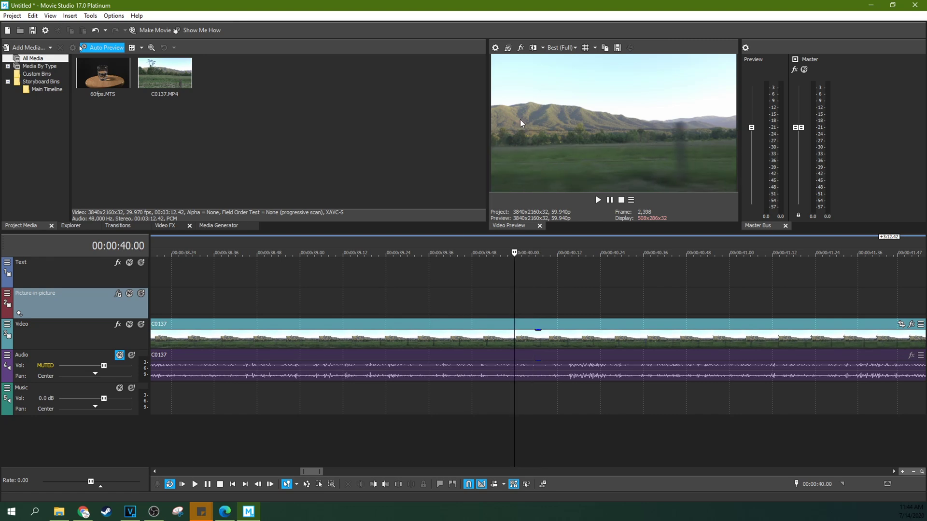
pyautogui.click(498, 48)
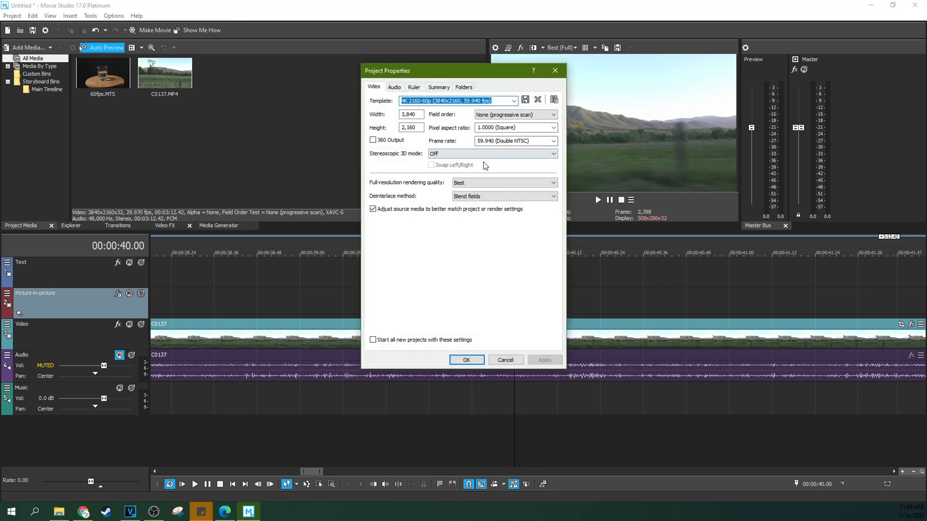
pyautogui.click(403, 90)
pyautogui.click(378, 88)
pyautogui.click(563, 71)
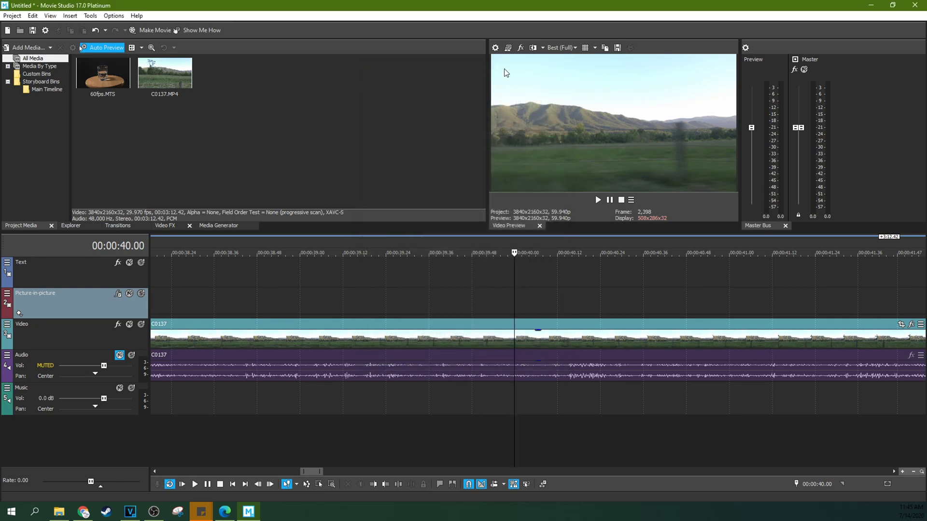
pyautogui.click(495, 48)
pyautogui.click(555, 71)
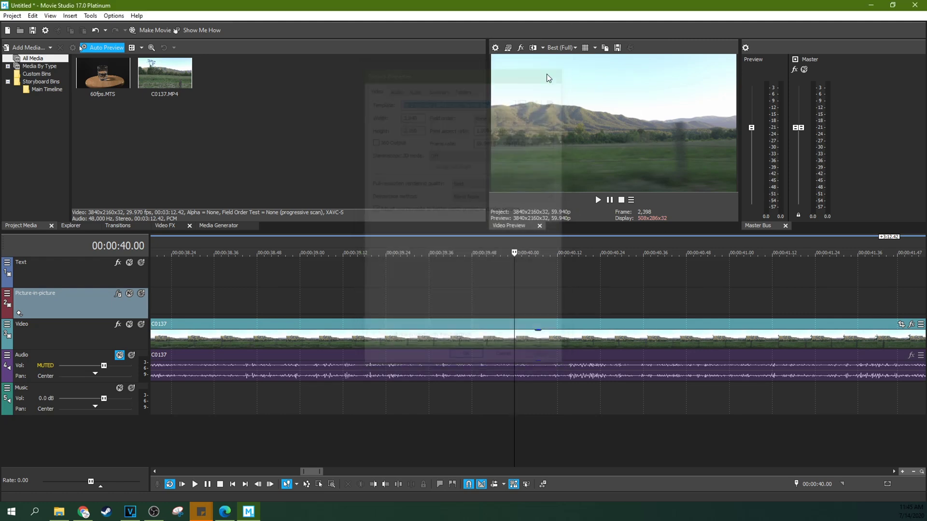
pyautogui.rightClick(502, 328)
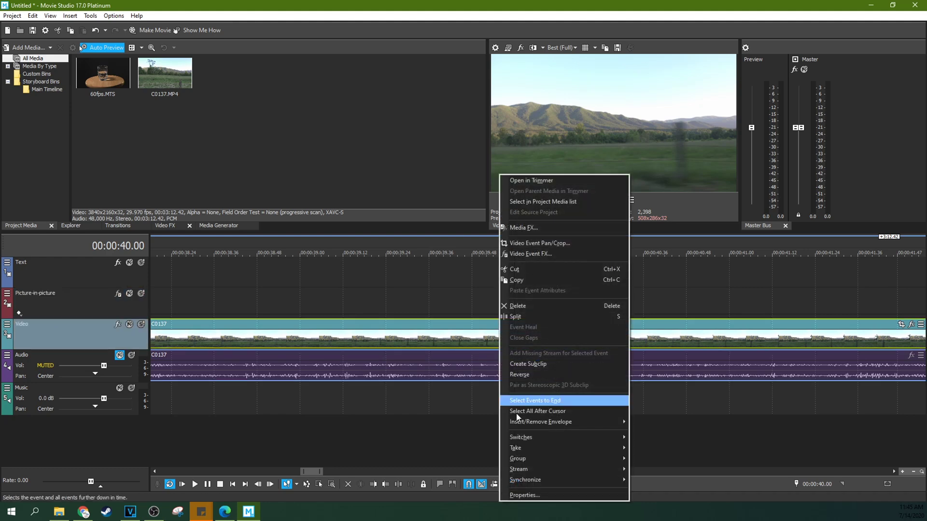
pyautogui.click(510, 496)
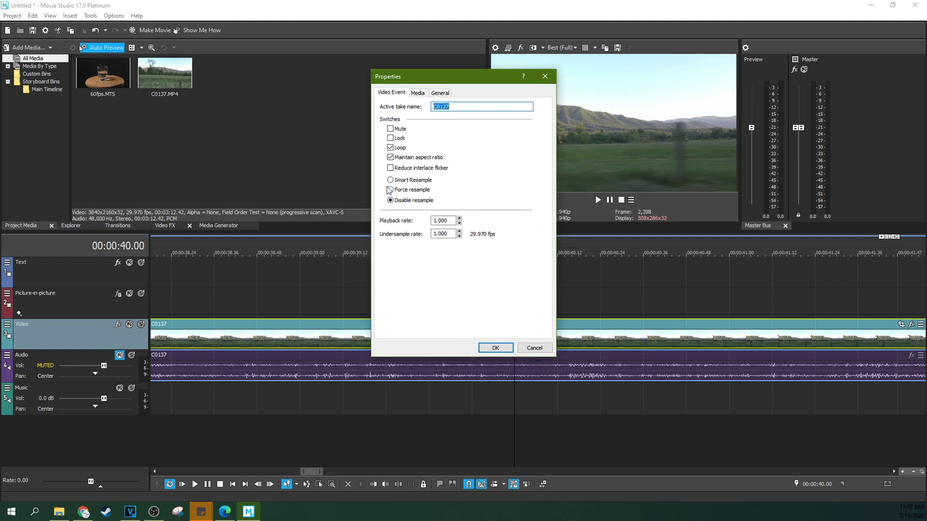
pyautogui.click(483, 350)
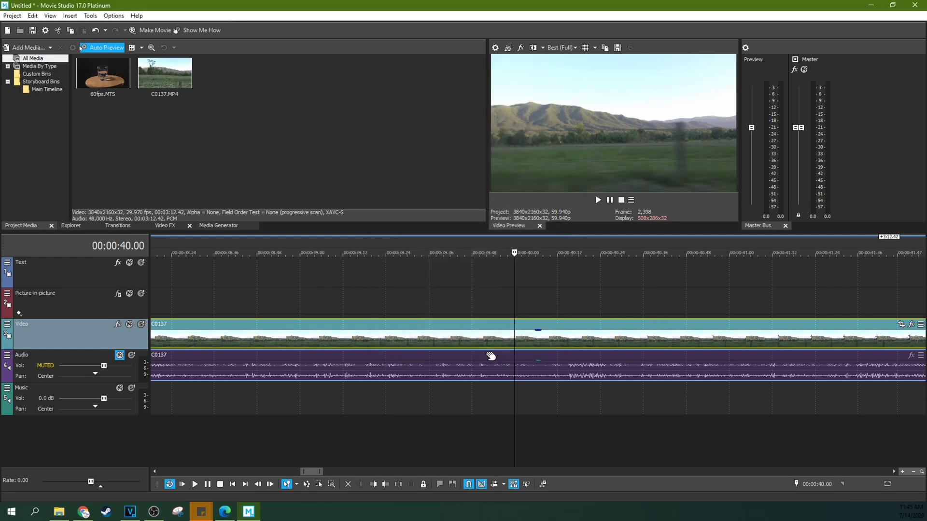
pyautogui.press('Right')
pyautogui.press('Right')
pyautogui.press('Right')
pyautogui.press('Right')
pyautogui.press('Right')
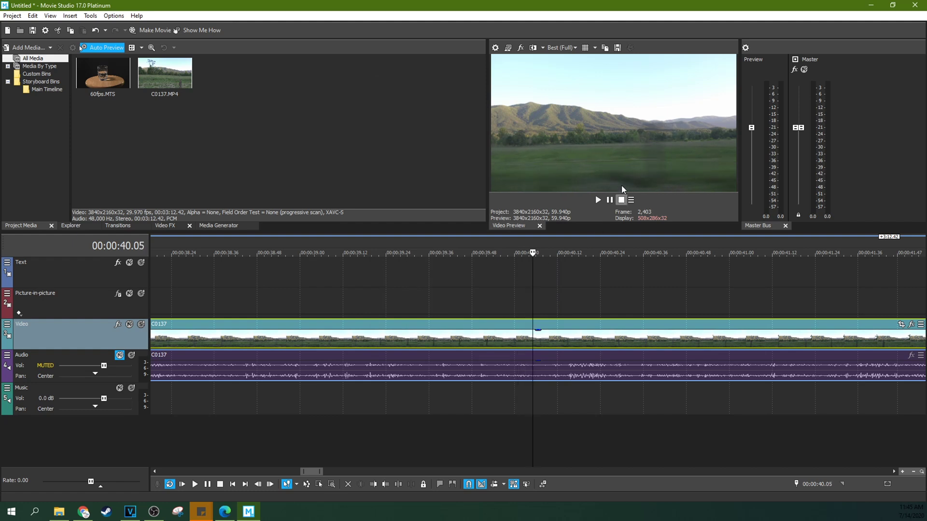
pyautogui.press('Right')
pyautogui.press('Right')
pyautogui.press('Right')
pyautogui.press('Right')
pyautogui.press('Right')
pyautogui.press('Right')
pyautogui.press('Right')
pyautogui.press('Right')
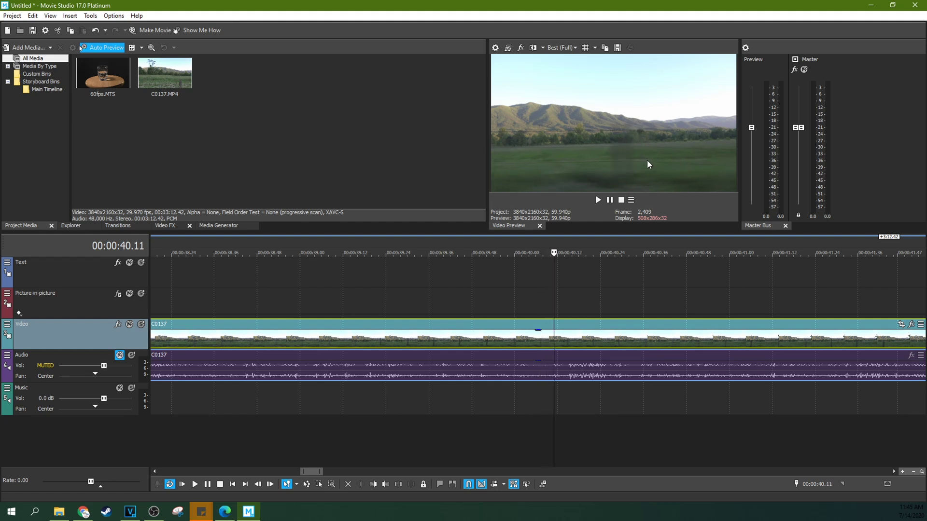
pyautogui.press('Right')
pyautogui.press('Right')
pyautogui.press('Right')
pyautogui.press('Right')
pyautogui.press('Right')
pyautogui.press('Right')
pyautogui.press('Right')
pyautogui.press('Right')
pyautogui.press('Right')
pyautogui.press('Right')
pyautogui.press('Right')
pyautogui.press('Right')
pyautogui.press('Right')
pyautogui.press('Right')
pyautogui.press('Right')
pyautogui.press('Right')
pyautogui.press('Right')
pyautogui.press('Right')
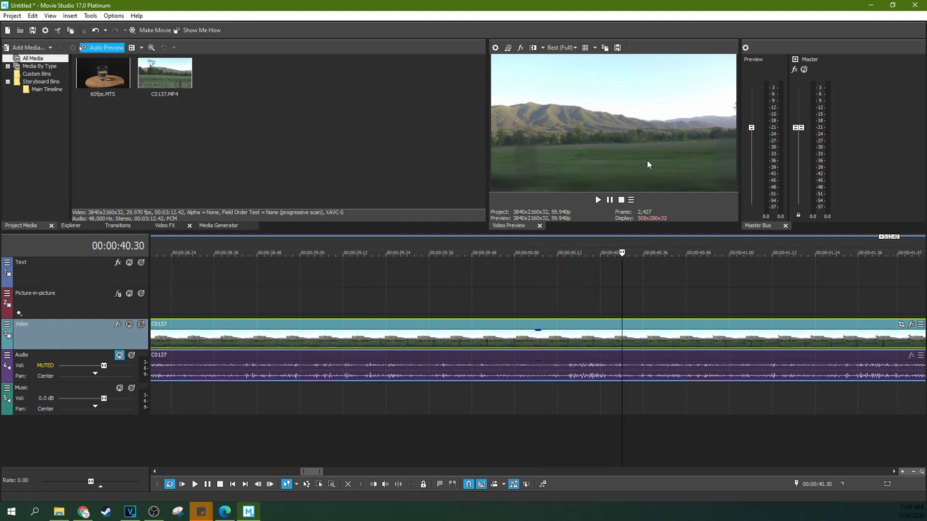
pyautogui.press('Left')
pyautogui.press('Left')
pyautogui.press('Left')
pyautogui.press('Left')
pyautogui.press('Left')
pyautogui.press('Left')
pyautogui.press('Left')
pyautogui.press('Left')
pyautogui.press('Left')
pyautogui.press('Left')
pyautogui.press('Left')
pyautogui.press('Left')
pyautogui.press('Left')
pyautogui.press('Left')
pyautogui.press('Left')
pyautogui.press('Left')
pyautogui.press('Left')
pyautogui.press('Left')
pyautogui.press('Left')
pyautogui.press('Left')
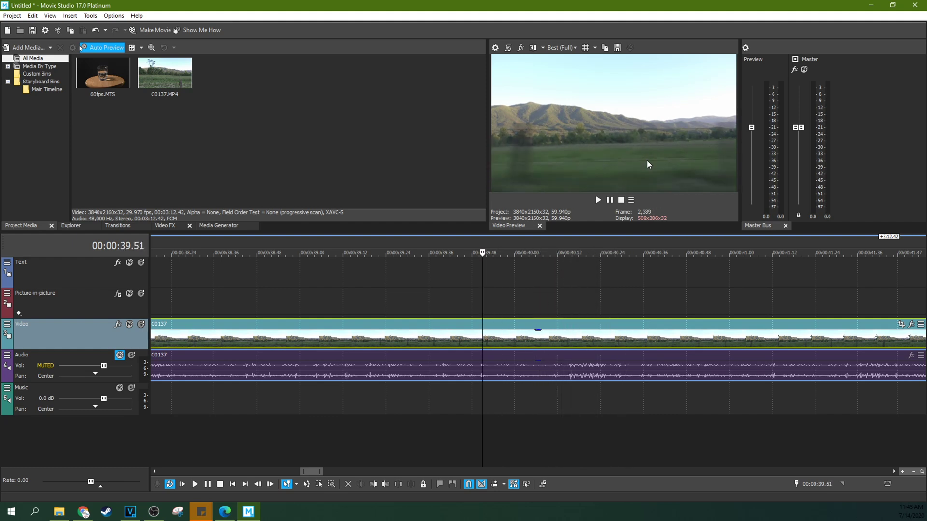
pyautogui.press('Right')
pyautogui.press('Right')
pyautogui.press('Right')
pyautogui.press('Right')
pyautogui.press('Right')
pyautogui.press('Right')
pyautogui.press('Right')
pyautogui.press('Right')
pyautogui.press('Right')
pyautogui.press('Right')
pyautogui.press('Right')
pyautogui.press('Right')
pyautogui.press('Right')
pyautogui.press('Right')
pyautogui.press('Right')
pyautogui.press('Right')
pyautogui.press('Right')
pyautogui.press('Right')
pyautogui.press('Right')
pyautogui.press('Right')
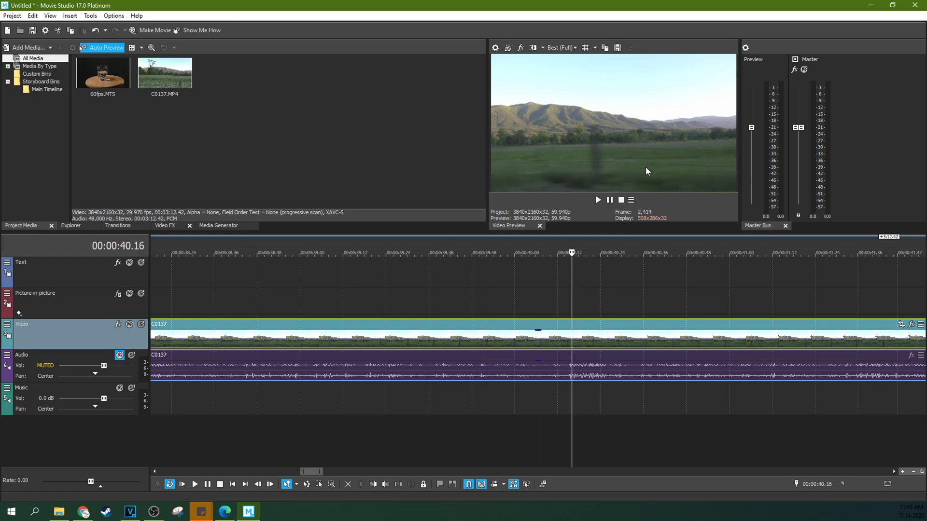
pyautogui.scroll(-2, 634, 277)
pyautogui.scroll(-5, 634, 281)
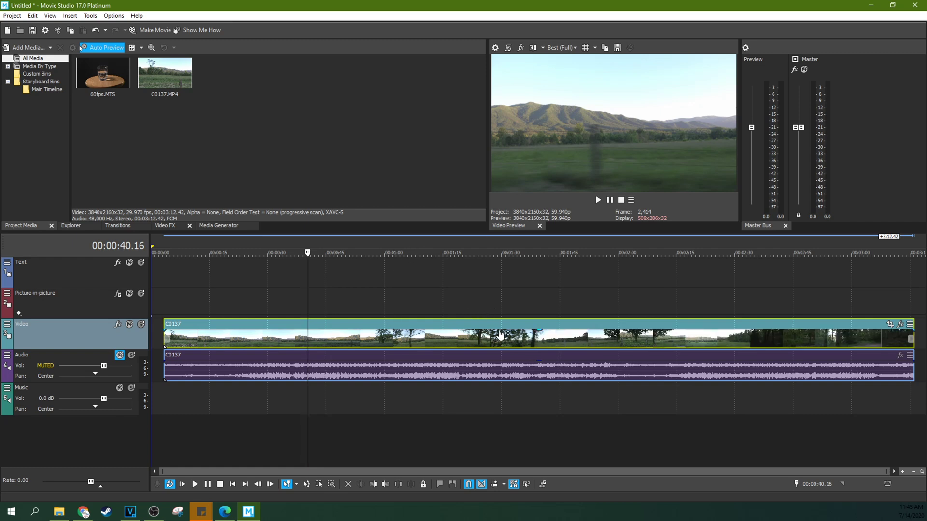
pyautogui.press('Delete')
pyautogui.moveTo(122, 92); pyautogui.dragTo(309, 363)
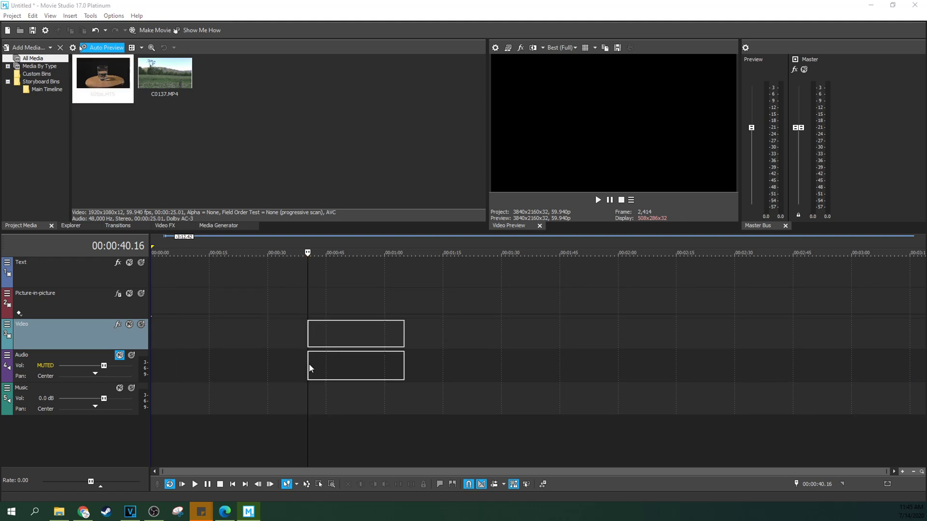
pyautogui.click(541, 200)
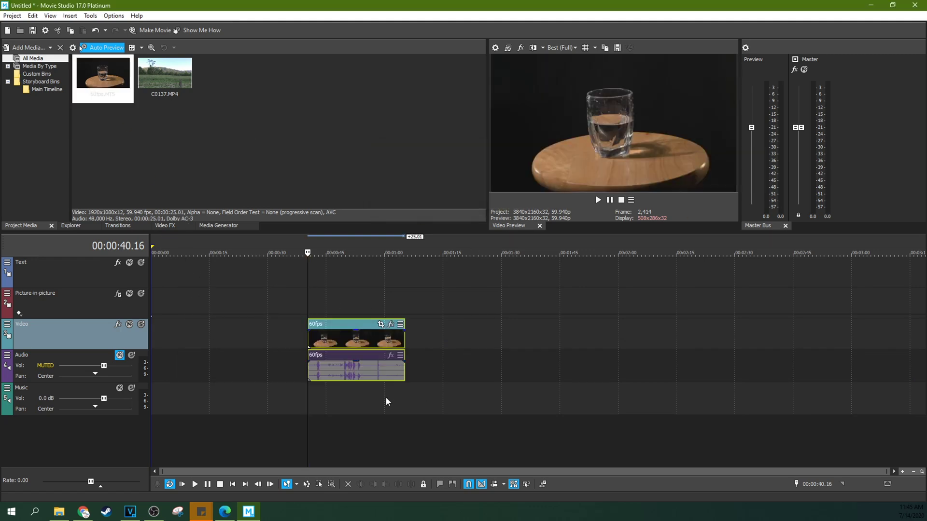
pyautogui.click(338, 312)
pyautogui.click(378, 309)
pyautogui.scroll(3, 378, 309)
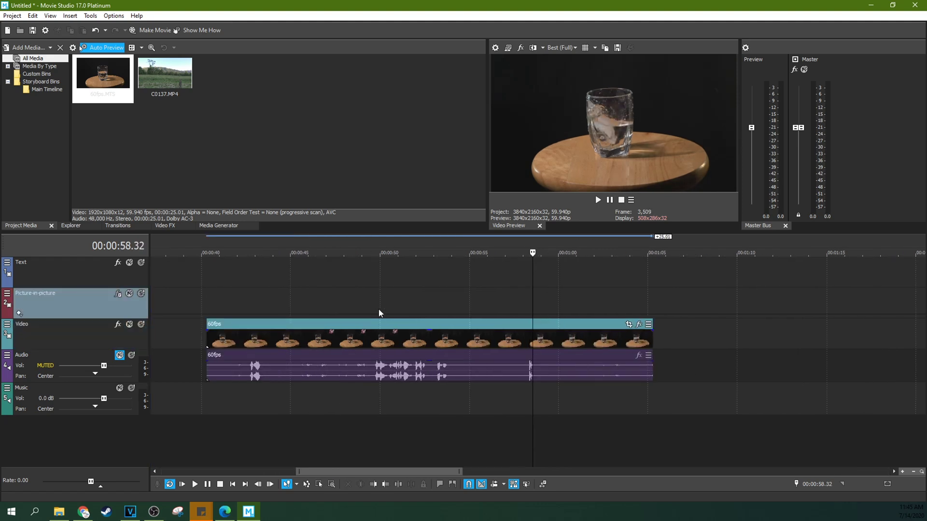
pyautogui.scroll(3, 543, 299)
pyautogui.click(517, 307)
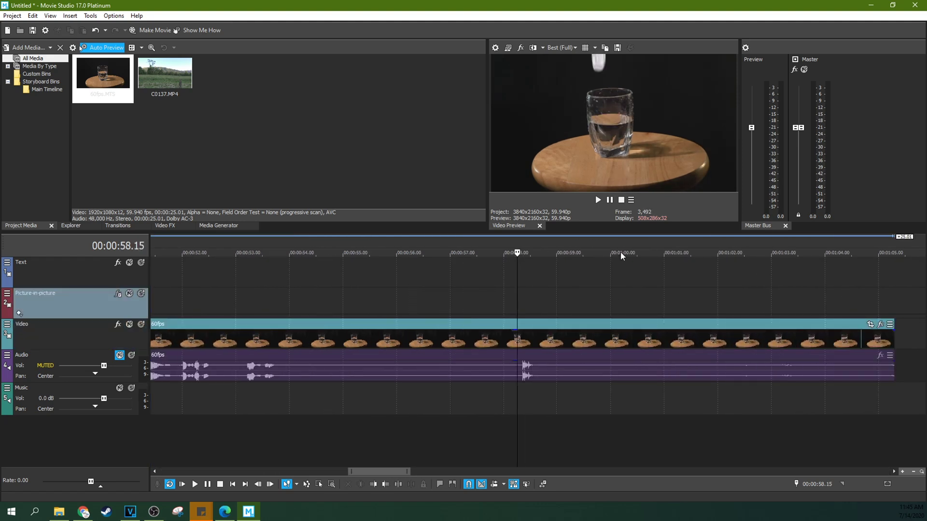
pyautogui.press('space')
pyautogui.click(621, 200)
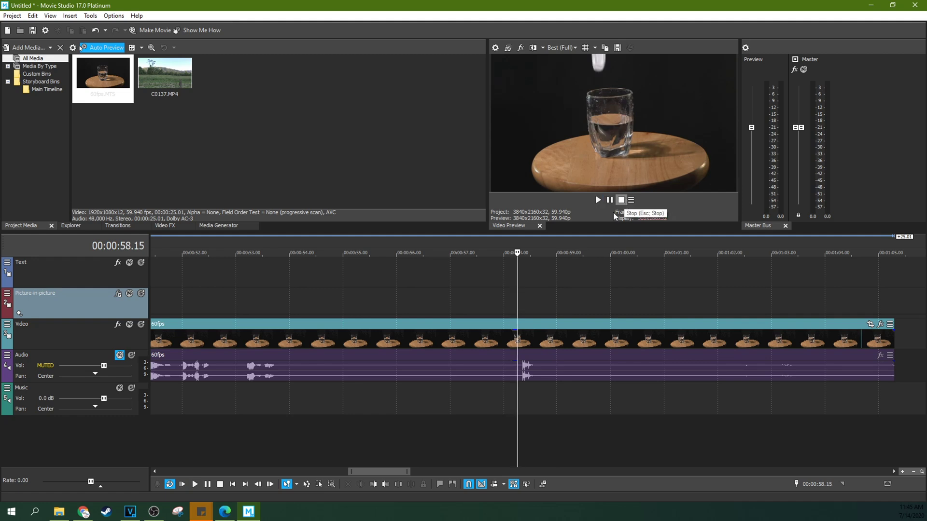
pyautogui.scroll(2, 569, 295)
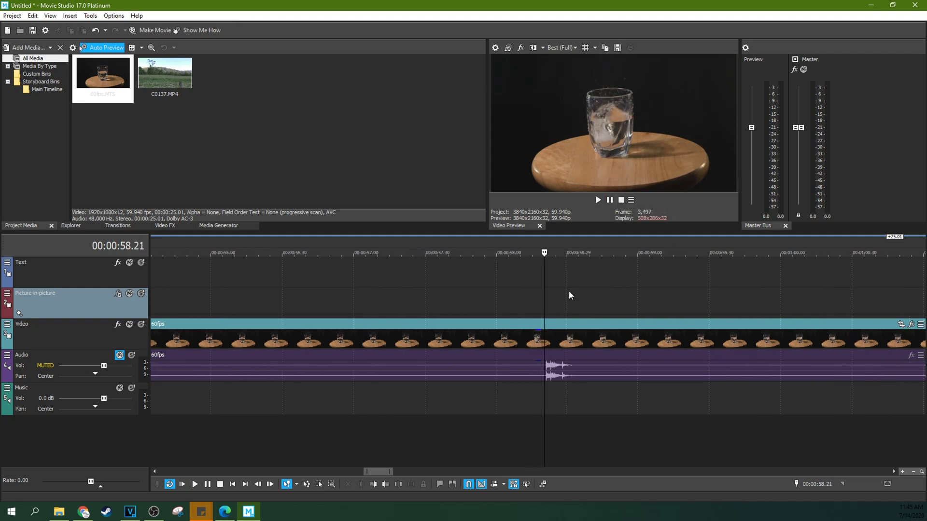
pyautogui.press('j')
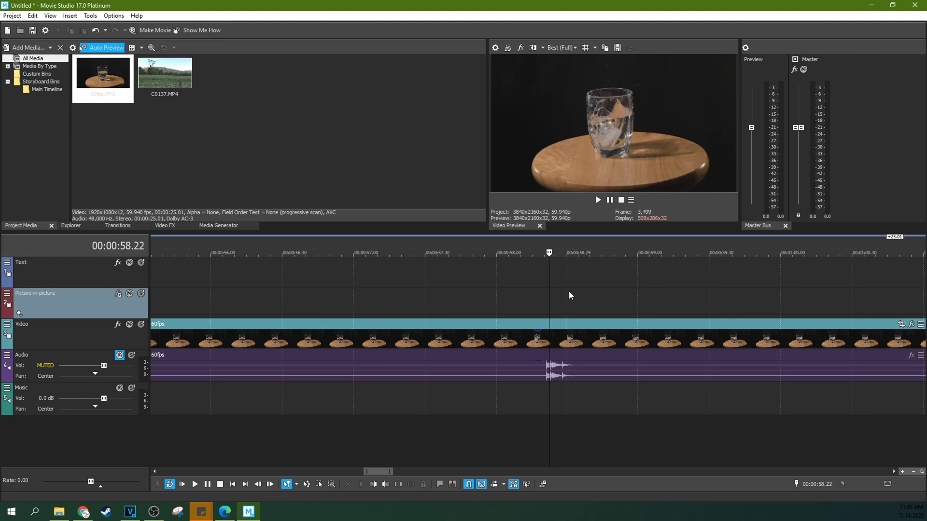
pyautogui.scroll(-2, 493, 280)
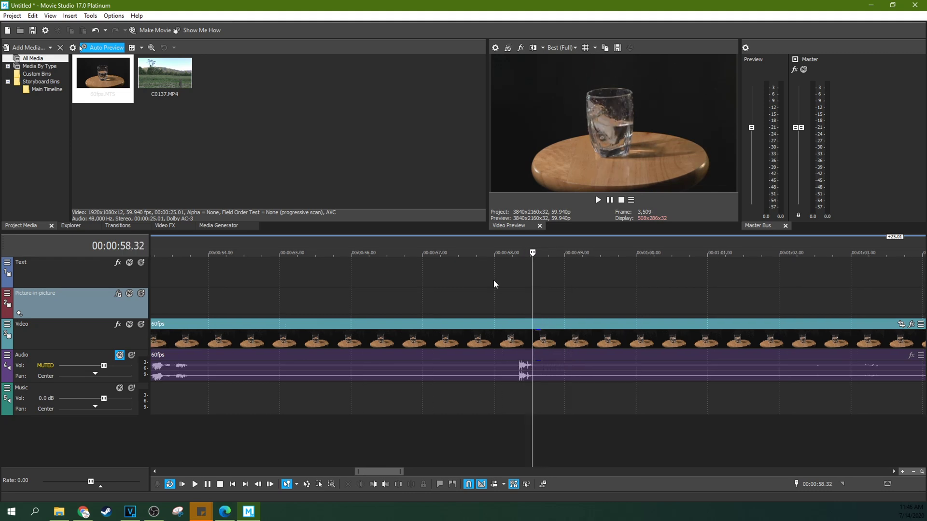
pyautogui.click(493, 284)
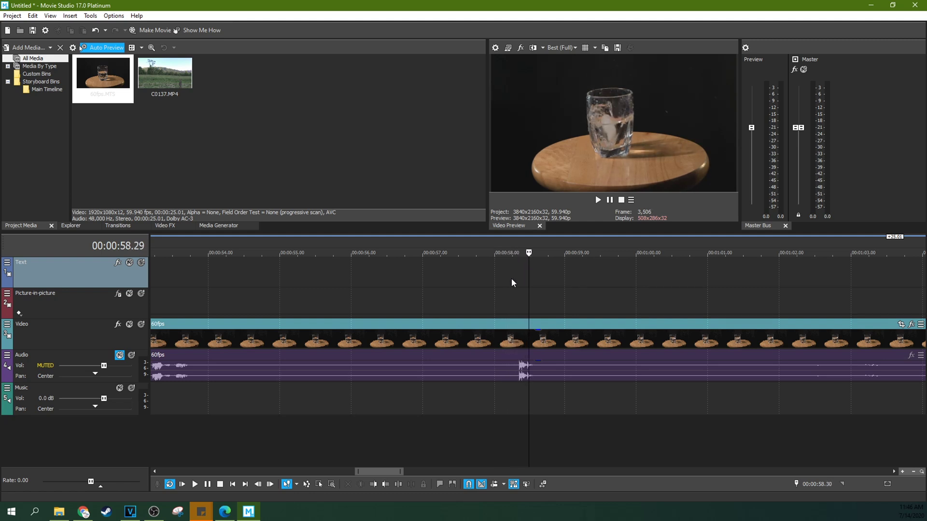
# - Stretch the 60fps event to twice its length so it reads 50.0%
pyautogui.scroll(-2, 511, 278)
pyautogui.scroll(1, 535, 301)
pyautogui.scroll(-2, 534, 300)
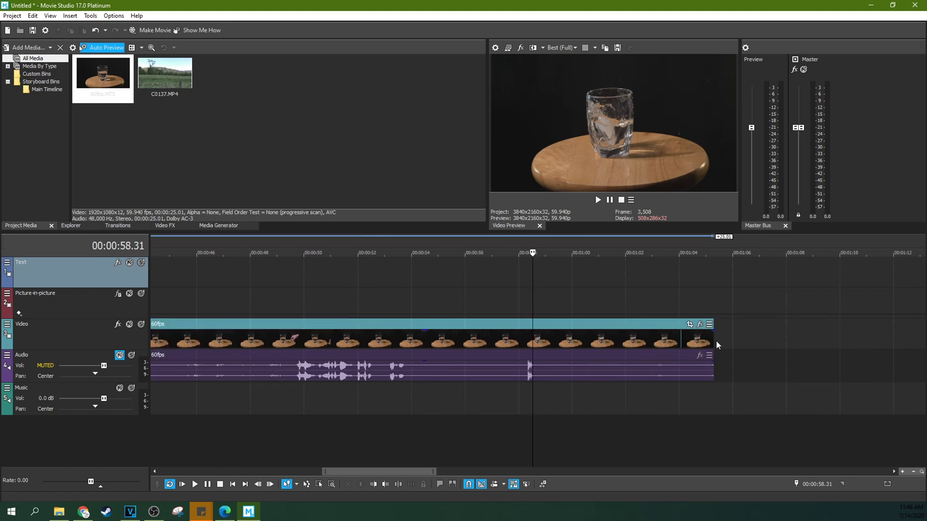
pyautogui.moveTo(714, 338); pyautogui.dragTo(849, 333)
pyautogui.scroll(-5, 699, 342)
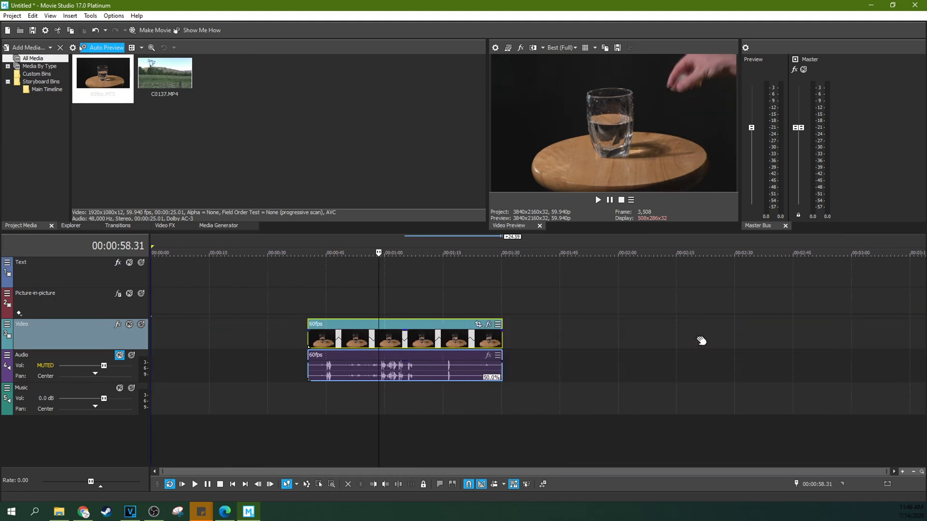
pyautogui.scroll(1, 651, 357)
# - Frame-step through the splash between 00:01:16.00 and 00:01:16.22
pyautogui.click(647, 363)
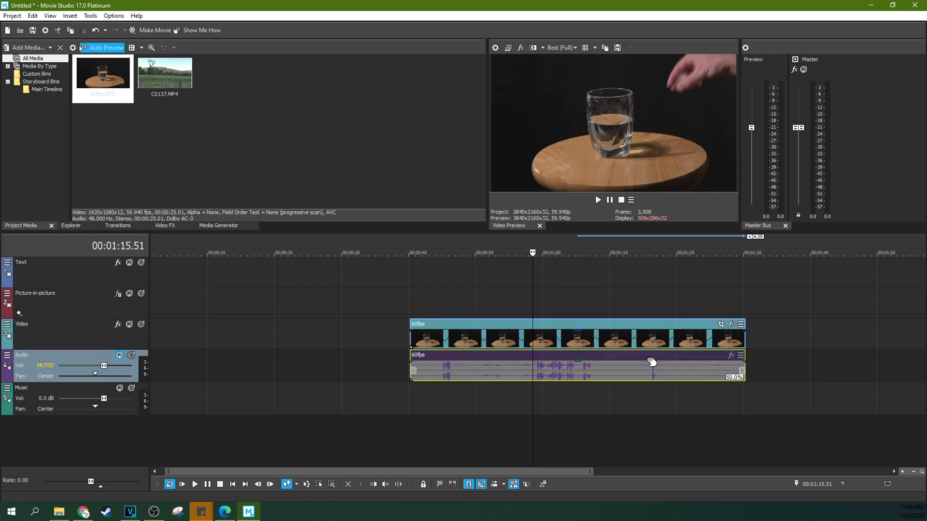
pyautogui.scroll(5, 650, 362)
pyautogui.scroll(2, 652, 362)
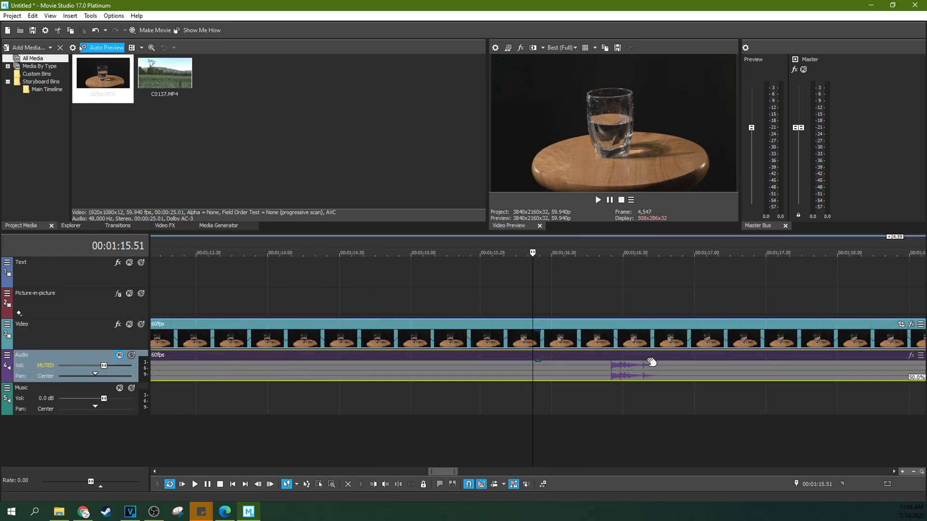
pyautogui.click(608, 307)
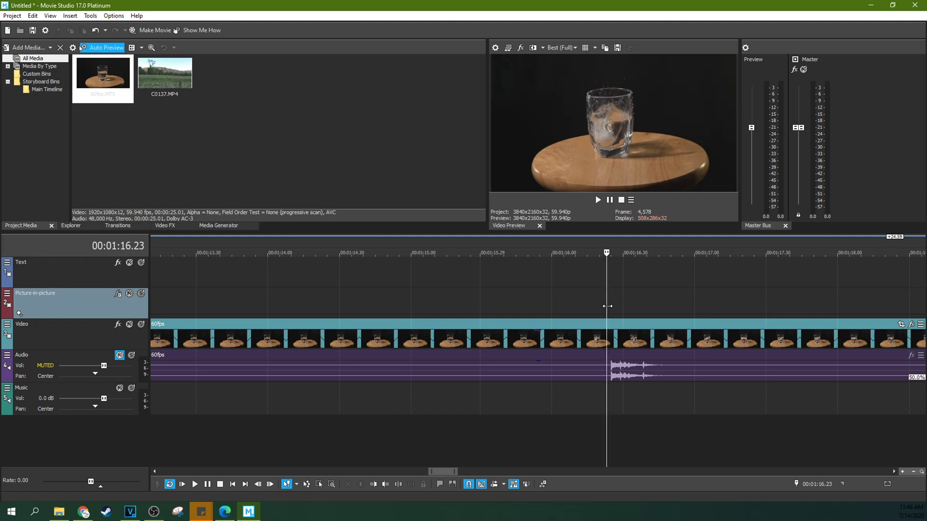
pyautogui.press('Left')
pyautogui.press('Left')
pyautogui.press('Left')
pyautogui.press('Left')
pyautogui.press('Left')
pyautogui.press('Left')
pyautogui.press('Left')
pyautogui.press('Left')
pyautogui.press('Left')
pyautogui.press('Left')
pyautogui.press('Left')
pyautogui.press('Left')
pyautogui.press('Left')
pyautogui.press('Left')
pyautogui.press('Left')
pyautogui.press('Left')
pyautogui.press('Left')
pyautogui.press('Left')
pyautogui.press('Left')
pyautogui.press('Left')
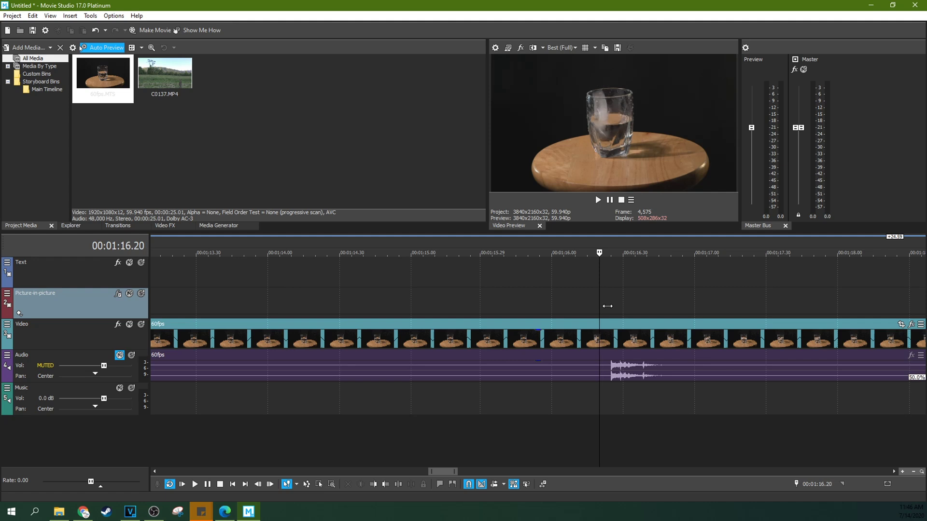
pyautogui.press('Right')
pyautogui.press('Right')
pyautogui.press('Right')
pyautogui.press('Right')
pyautogui.press('Right')
pyautogui.press('Right')
pyautogui.press('Right')
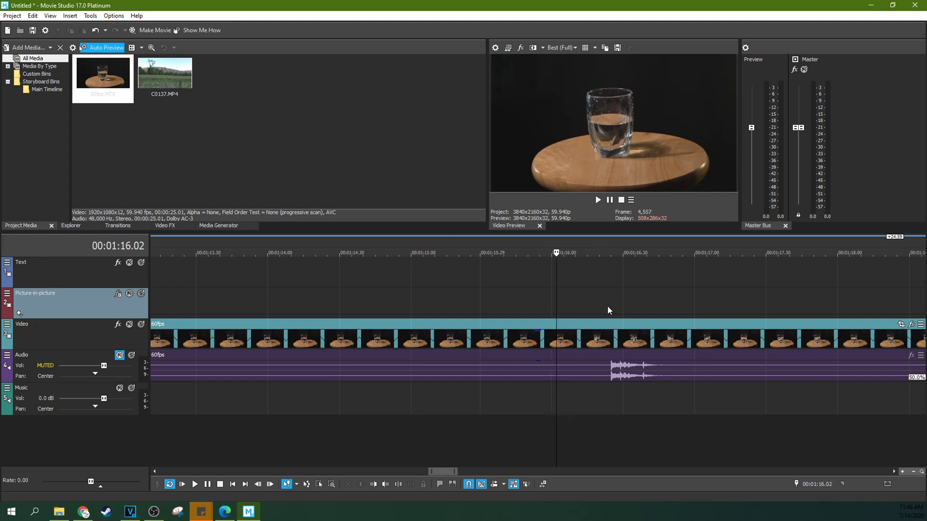
pyautogui.press('Right')
pyautogui.press('Right')
pyautogui.press('Right')
pyautogui.press('Right')
pyautogui.press('Right')
pyautogui.press('Right')
pyautogui.press('Right')
pyautogui.press('Right')
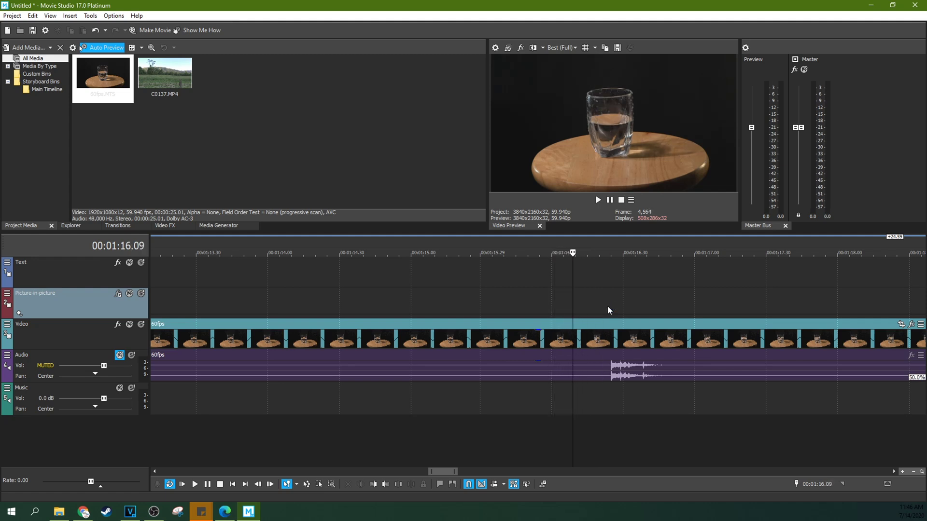
pyautogui.press('Right')
pyautogui.press('Right')
pyautogui.press('Right')
pyautogui.press('Right')
pyautogui.press('Right')
pyautogui.press('Right')
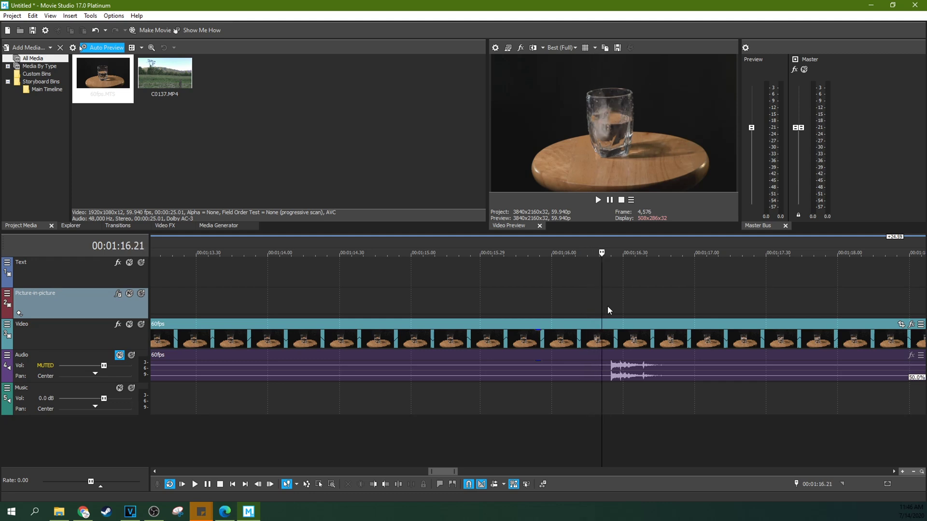
pyautogui.press('Left')
pyautogui.press('Left')
pyautogui.press('Left')
pyautogui.press('Left')
pyautogui.press('Left')
pyautogui.press('Left')
pyautogui.press('Right')
pyautogui.press('Right')
pyautogui.press('Right')
pyautogui.press('Right')
pyautogui.press('Right')
pyautogui.press('Right')
pyautogui.press('Right')
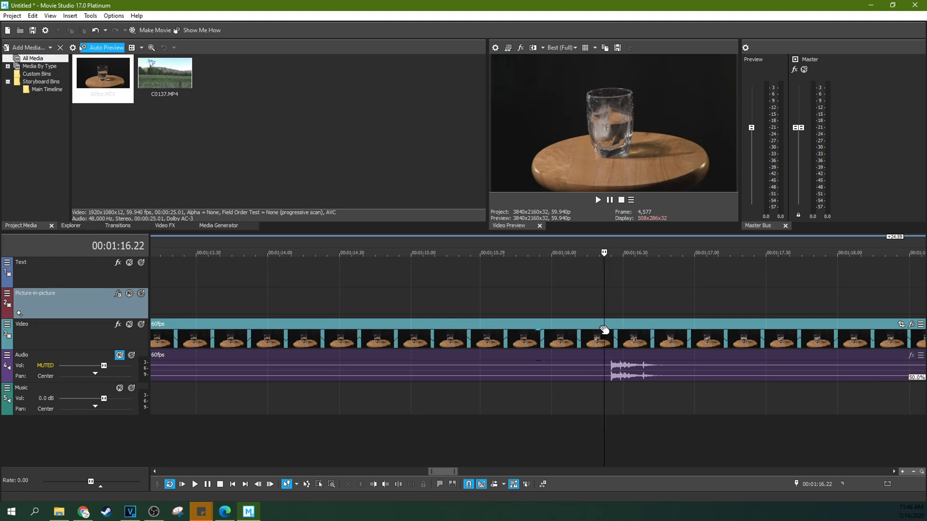
pyautogui.rightClick(609, 327)
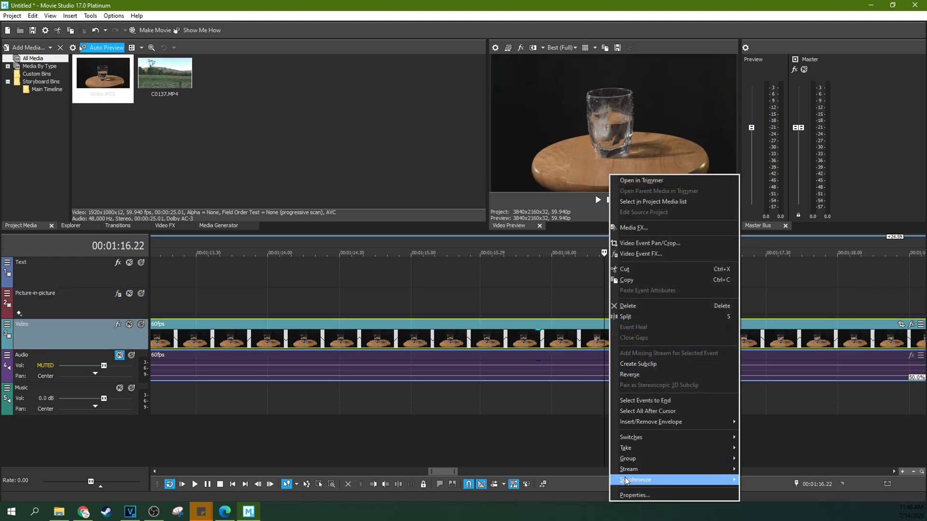
# - Set the 60fps event to Disable resample and frame-step the splash back to 00:01:16.16
pyautogui.click(624, 492)
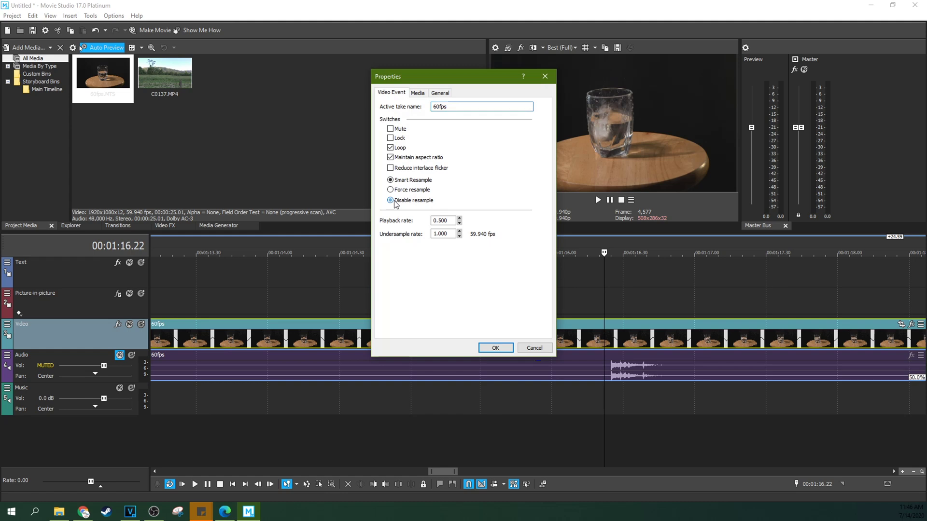
pyautogui.click(504, 350)
pyautogui.press('Left')
pyautogui.press('Left')
pyautogui.press('Left')
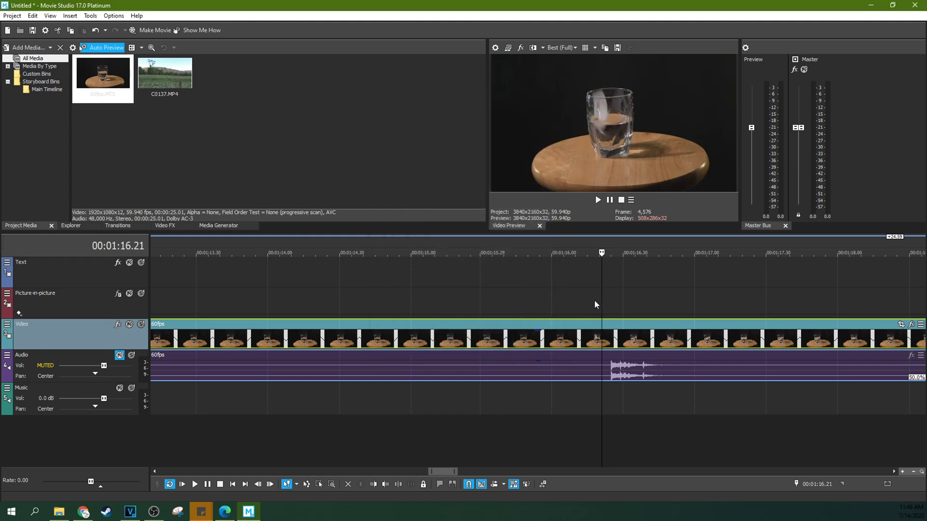
pyautogui.press('Left')
pyautogui.press('Right')
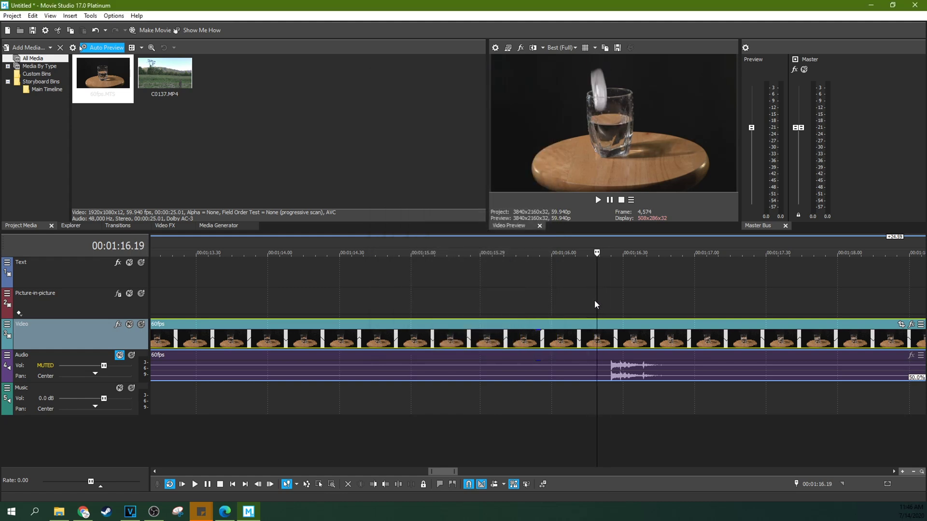
pyautogui.press('Right')
pyautogui.press('Right')
pyautogui.press('Right')
pyautogui.press('Right')
pyautogui.press('Right')
pyautogui.press('Right')
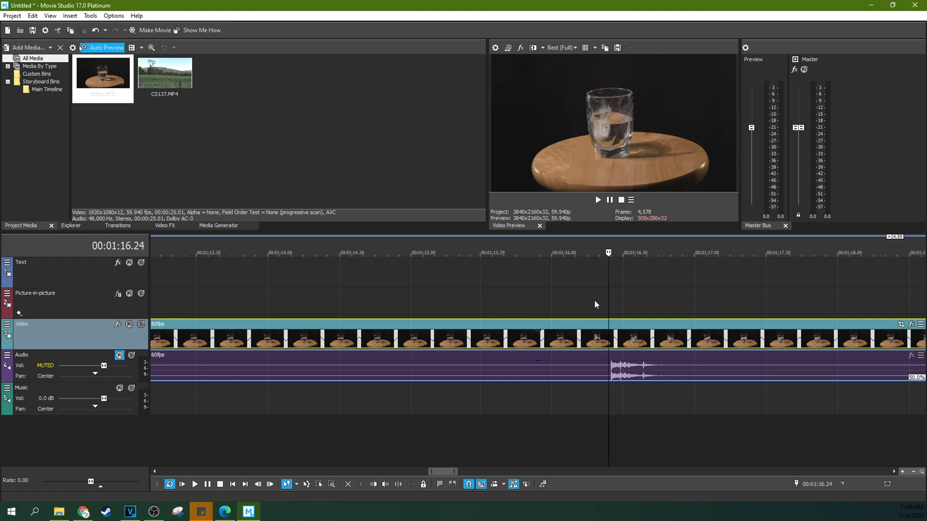
pyautogui.press('Left')
pyautogui.press('Left')
pyautogui.press('Left')
pyautogui.press('Left')
pyautogui.press('Left')
pyautogui.press('Left')
pyautogui.press('Left')
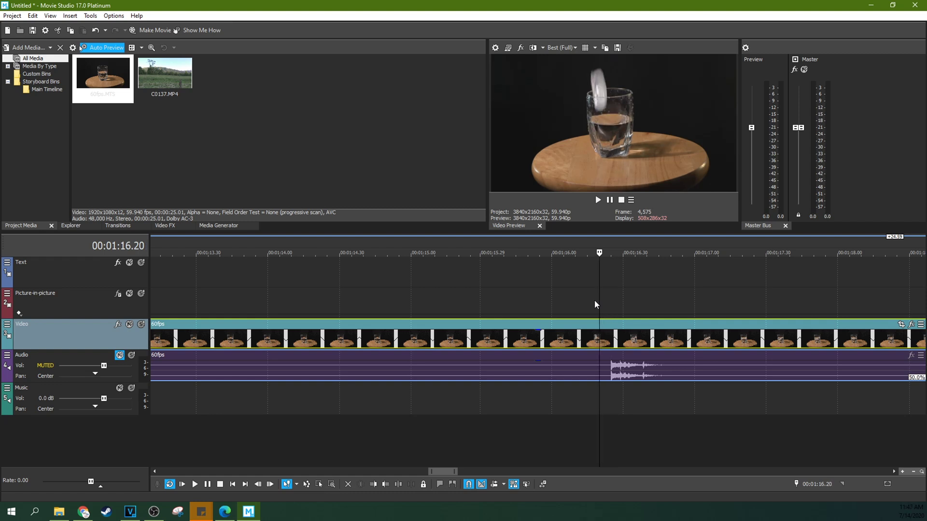
pyautogui.press('Left')
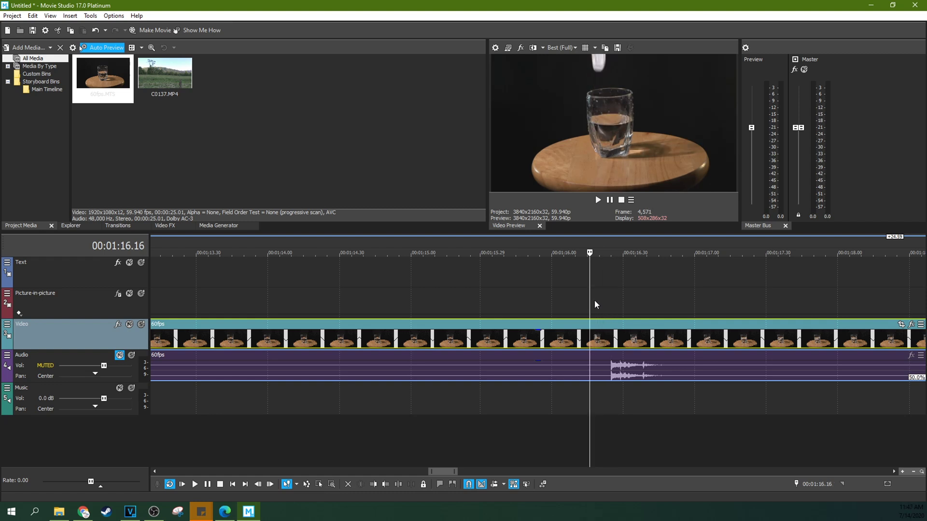
pyautogui.rightClick(591, 338)
# - Put the 60fps video event back on Smart Resample
pyautogui.click(616, 495)
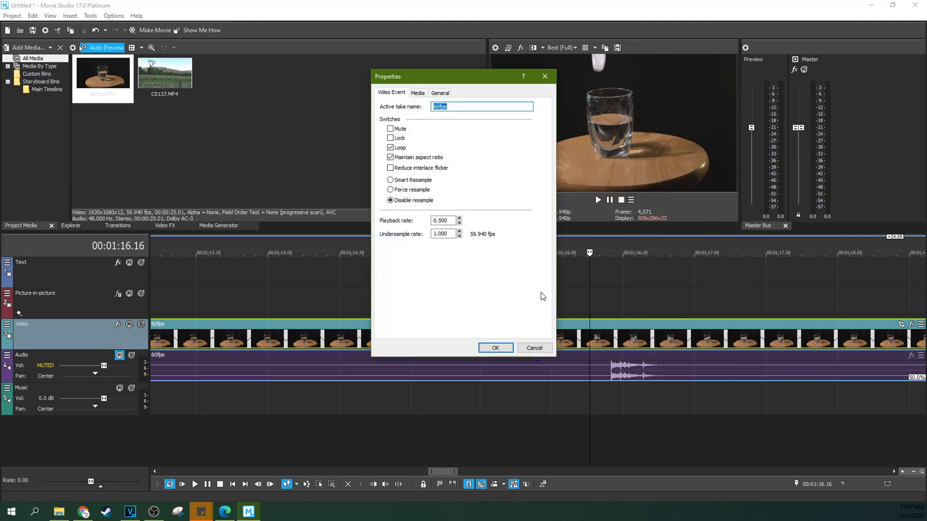
pyautogui.click(495, 347)
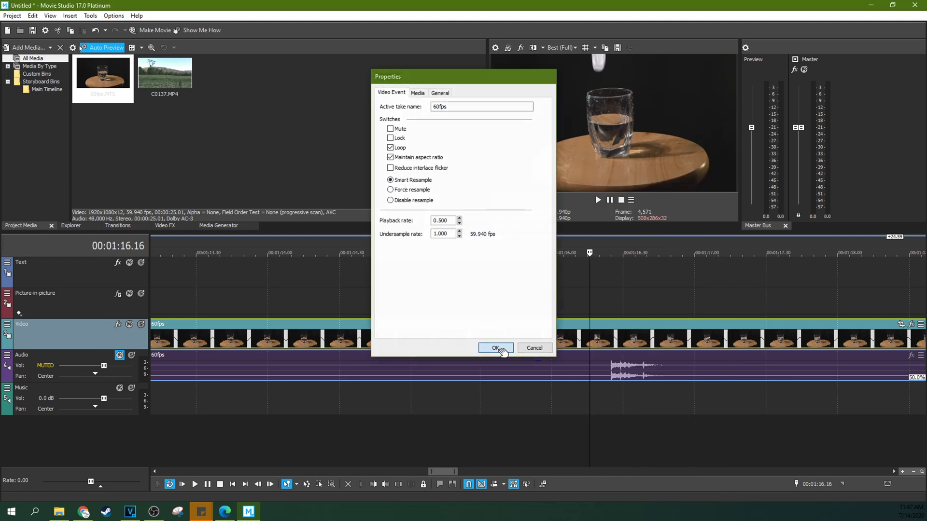
pyautogui.click(590, 331)
# - Compare splash frames by stepping between 00:01:16.13 and 00:01:16.22
pyautogui.press('Left')
pyautogui.press('Right')
pyautogui.press('Right')
pyautogui.press('Left')
pyautogui.press('Left')
pyautogui.press('Left')
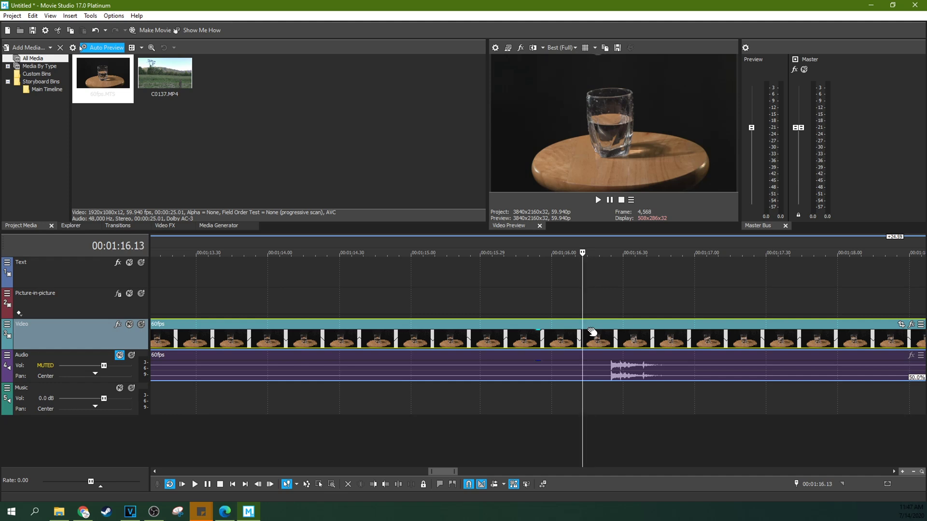
pyautogui.press('Right')
pyautogui.press('Right')
pyautogui.press('Right')
pyautogui.press('Right')
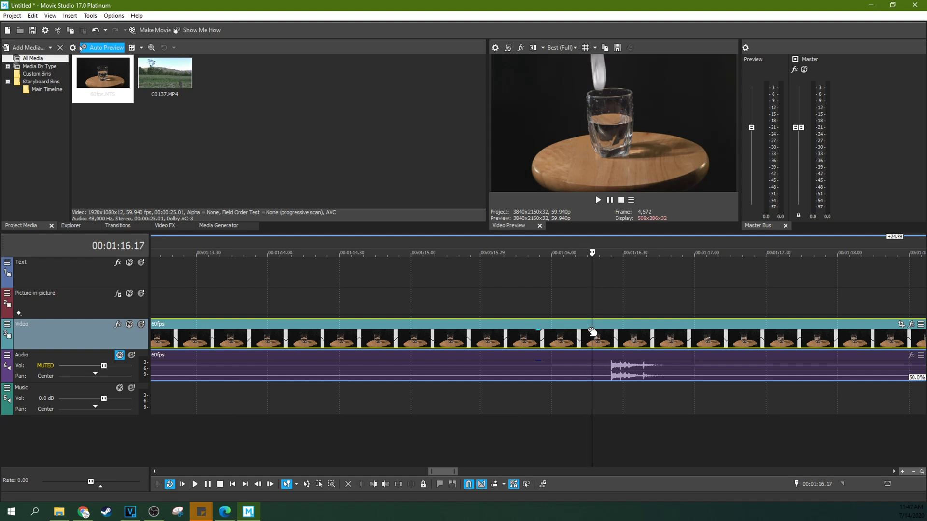
pyautogui.press('Right')
pyautogui.press('Right')
pyautogui.press('Right')
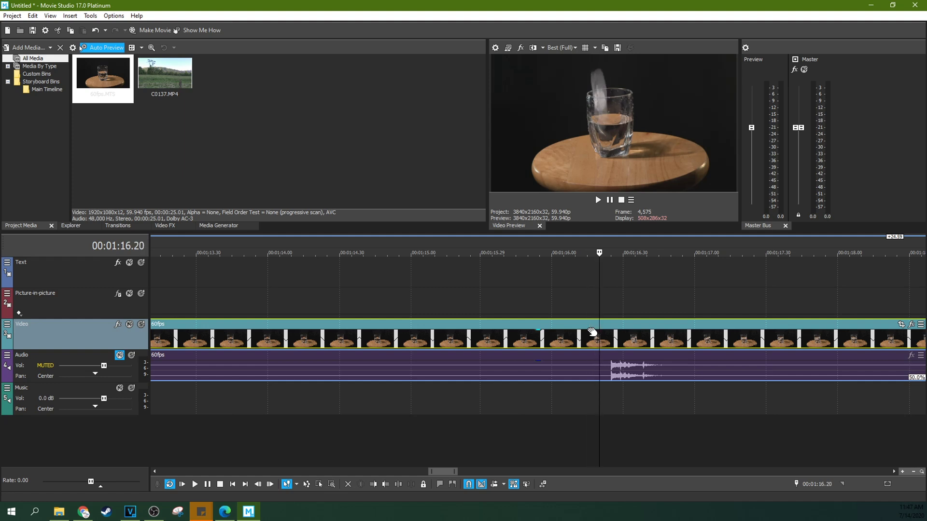
pyautogui.press('Right')
pyautogui.press('Left')
pyautogui.press('Left')
pyautogui.press('Left')
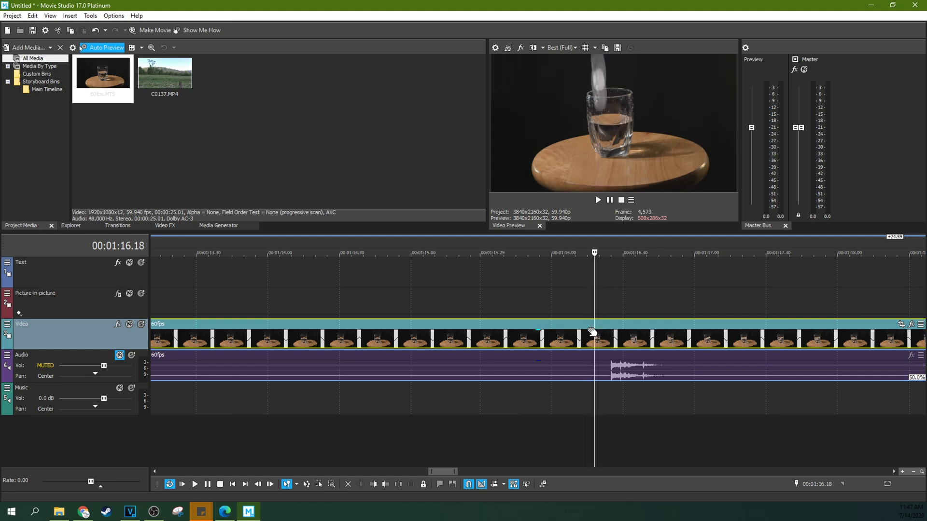
pyautogui.press('Left')
pyautogui.press('Left')
pyautogui.press('Left')
pyautogui.press('Right')
pyautogui.press('Right')
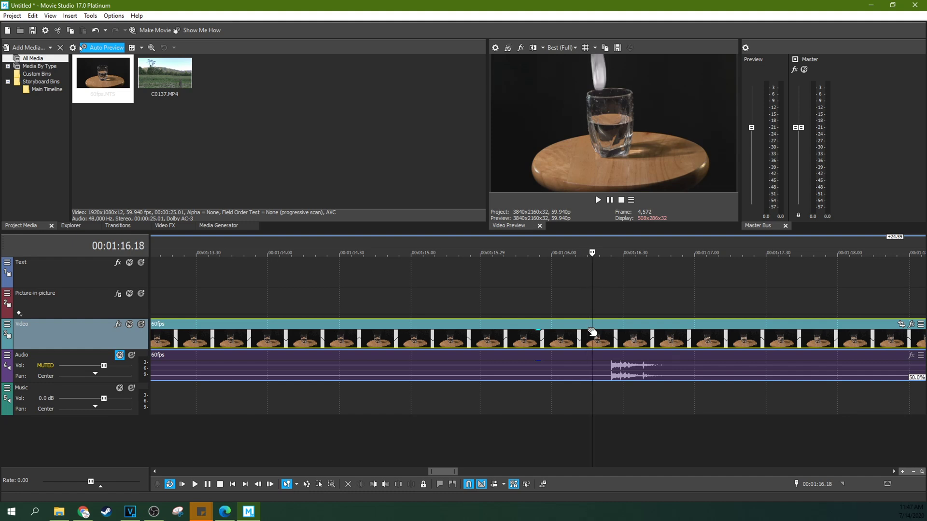
pyautogui.press('Right')
pyautogui.press('Right')
pyautogui.press('Right')
pyautogui.press('Right')
pyautogui.press('Down')
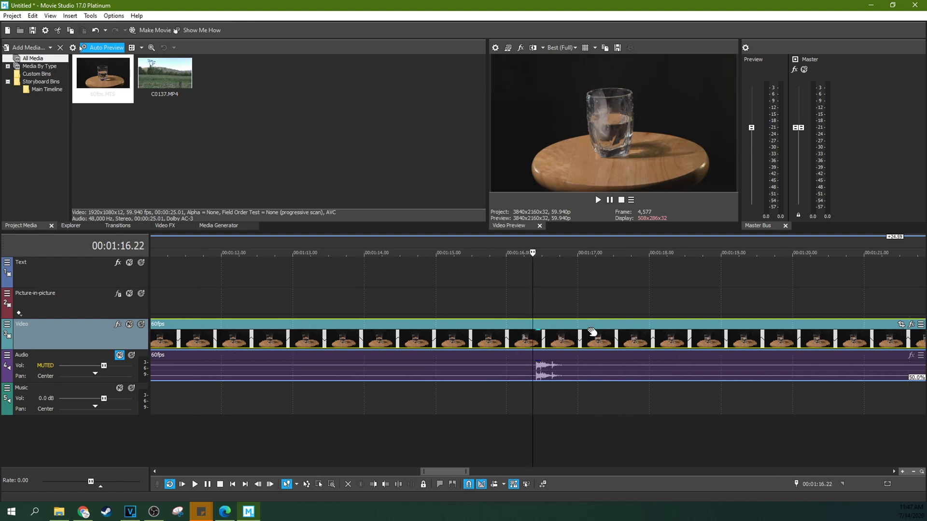
# - Set the project frame rate to 29.970 (NTSC) and apply it
pyautogui.rightClick(558, 337)
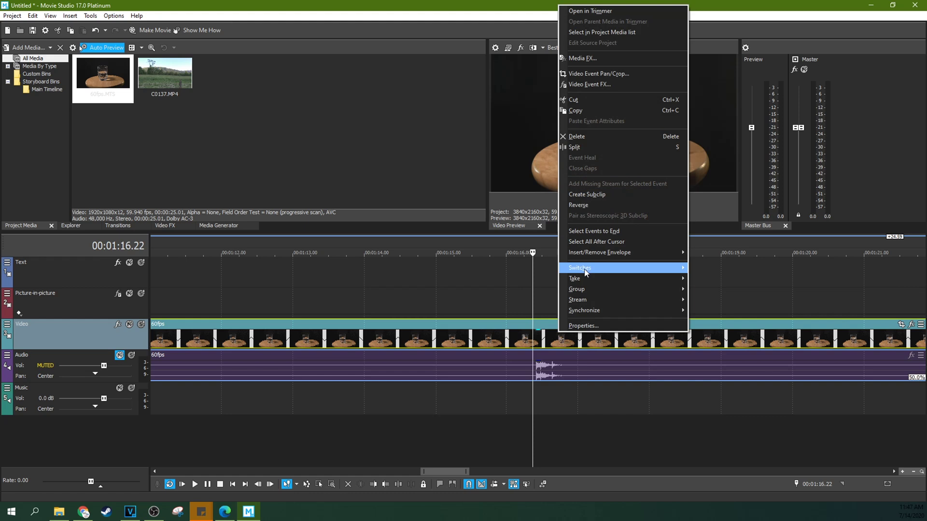
pyautogui.click(523, 300)
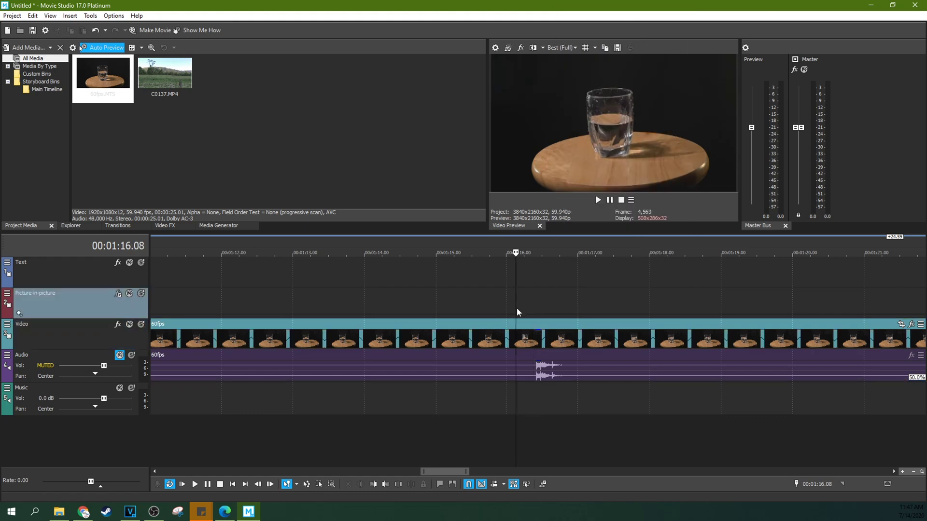
pyautogui.click(533, 327)
pyautogui.click(495, 48)
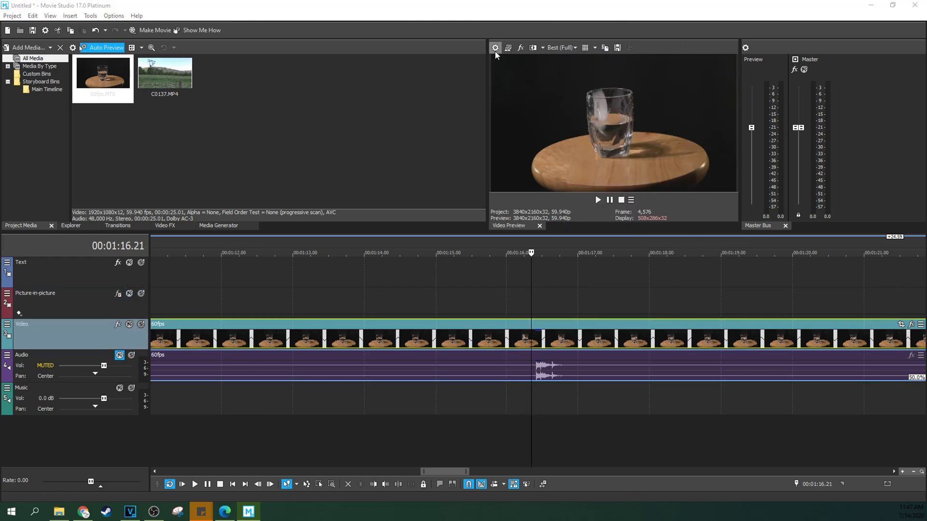
pyautogui.click(554, 141)
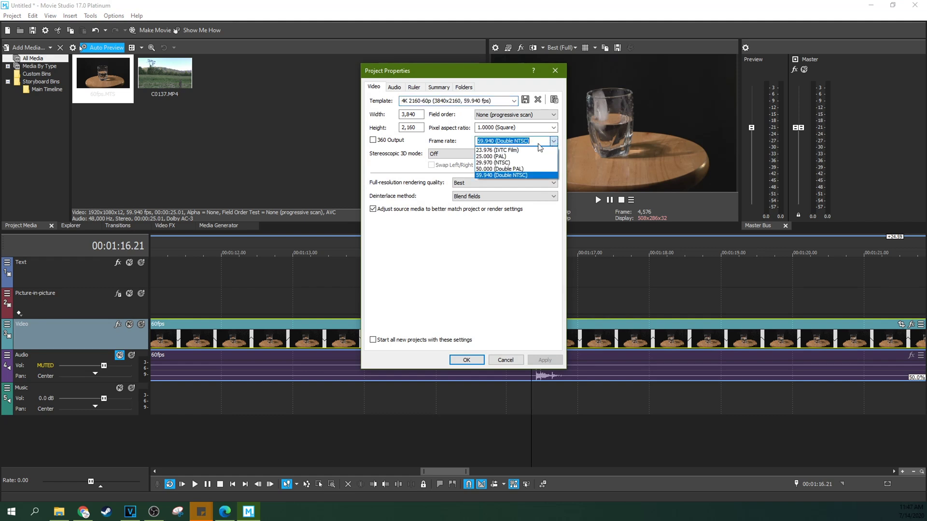
pyautogui.click(519, 163)
pyautogui.click(537, 360)
# - Close the project properties and step the preview back to 16.08
pyautogui.click(475, 362)
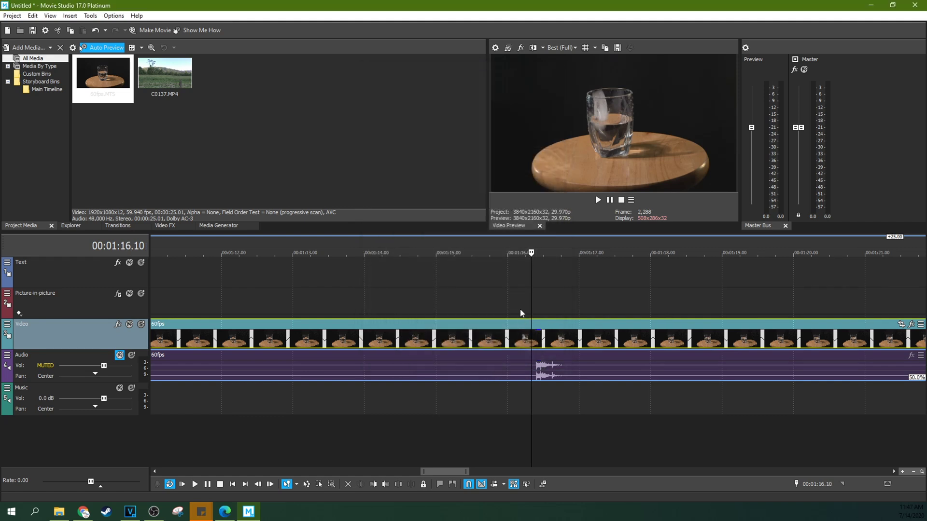
pyautogui.press('Right')
pyautogui.press('Right')
pyautogui.press('Right')
pyautogui.press('Right')
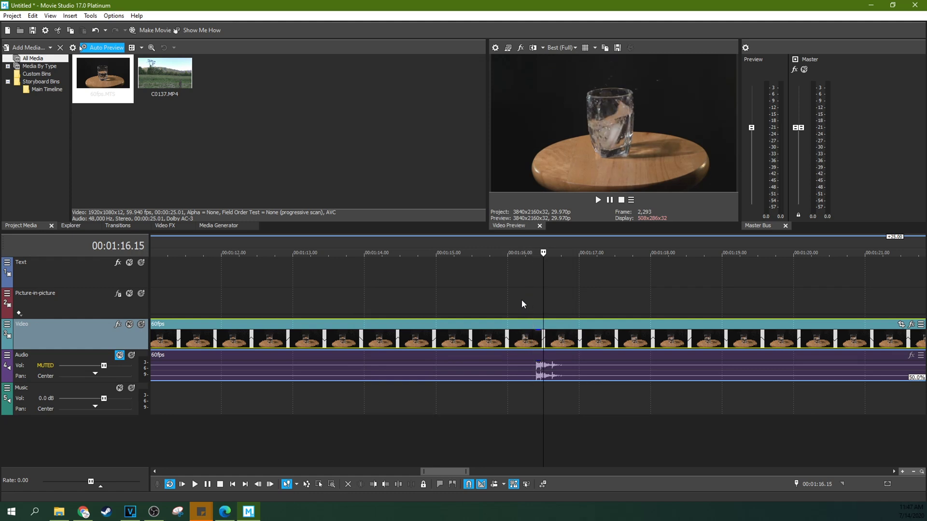
pyautogui.press('Left')
pyautogui.press('Left')
pyautogui.press('Left')
pyautogui.press('Left')
pyautogui.press('Left')
pyautogui.press('Left')
pyautogui.press('Left')
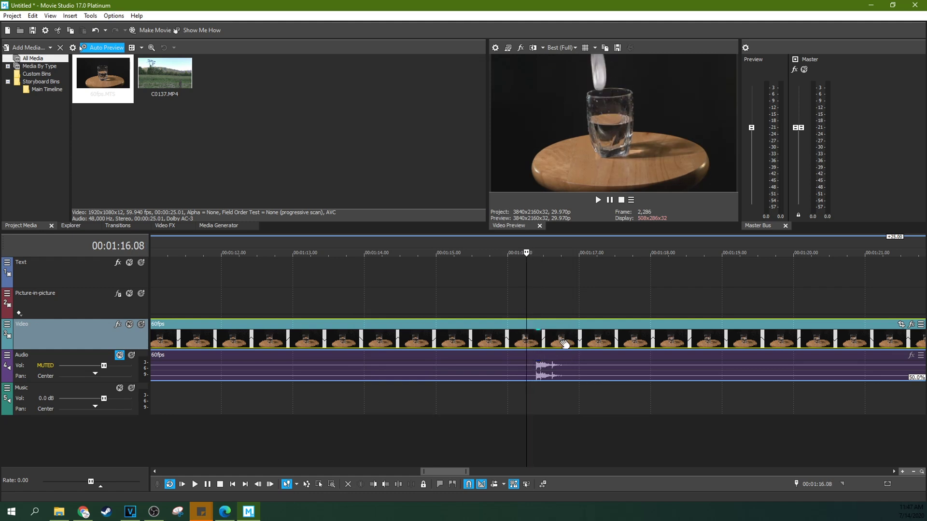
# - Switch the slowed 60fps event to Disable resample in its Properties
pyautogui.rightClick(562, 341)
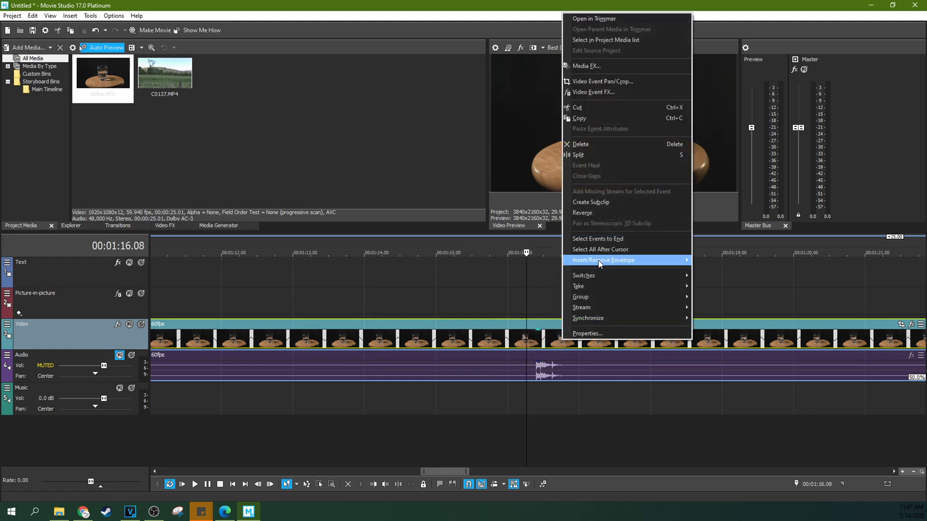
pyautogui.click(596, 334)
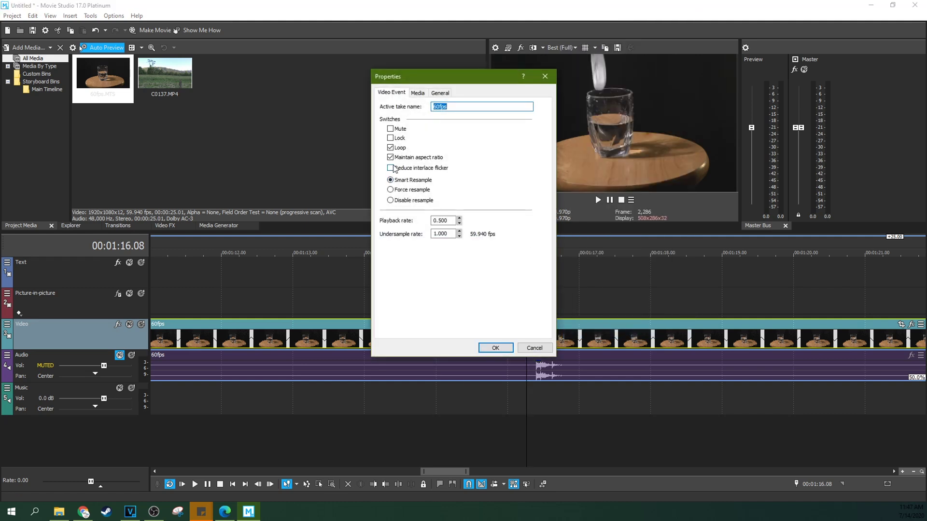
pyautogui.click(391, 201)
pyautogui.click(495, 348)
pyautogui.scroll(-5, 756, 339)
pyautogui.moveTo(719, 341); pyautogui.dragTo(926, 341)
pyautogui.hotkey('ctrl', 'z')
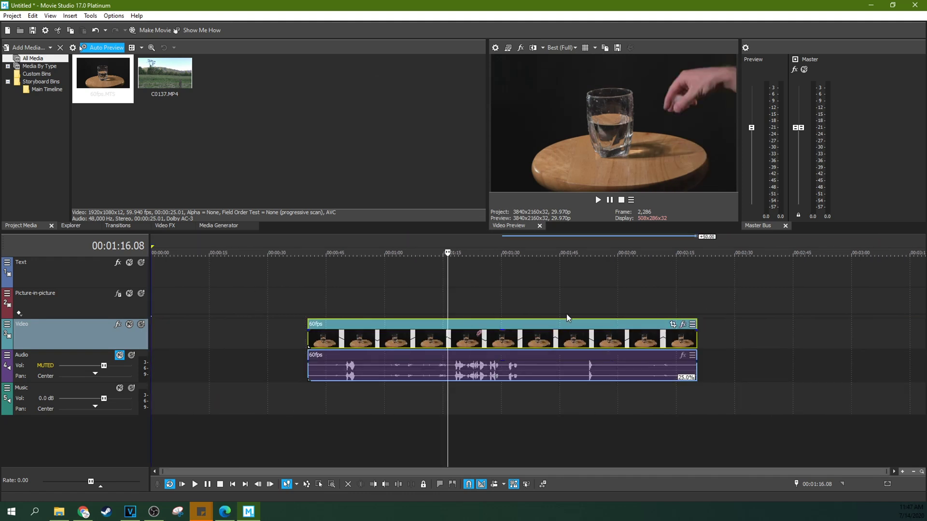
pyautogui.click(581, 301)
pyautogui.press('space')
pyautogui.scroll(5, 582, 302)
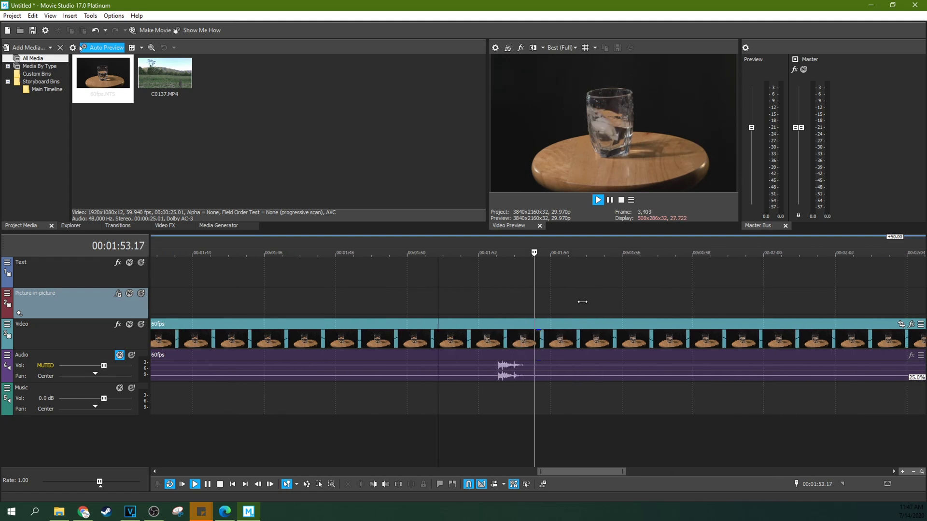
pyautogui.scroll(4, 582, 301)
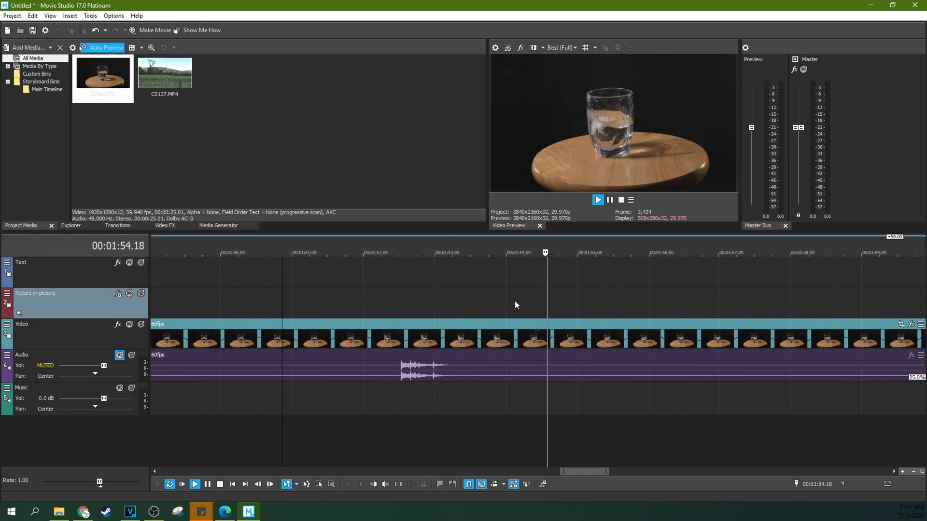
pyautogui.click(411, 295)
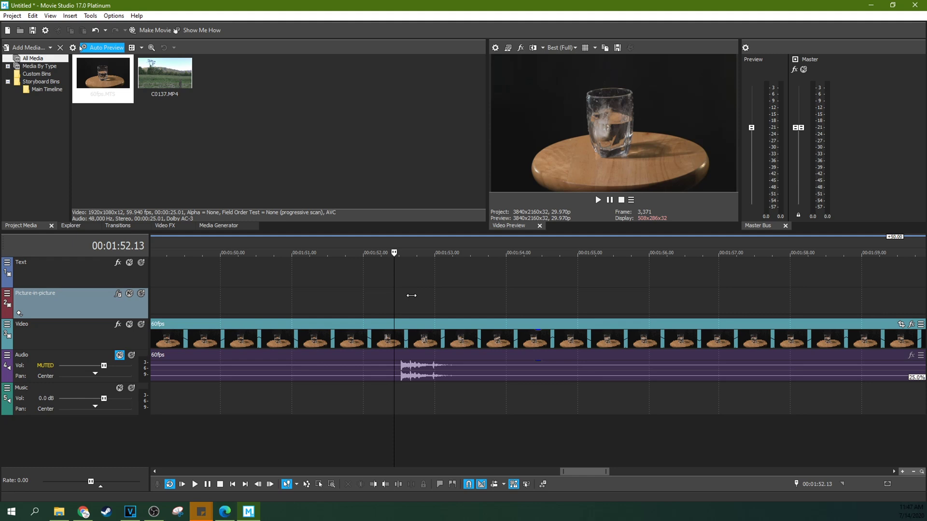
pyautogui.scroll(-2, 411, 296)
pyautogui.scroll(-5, 411, 295)
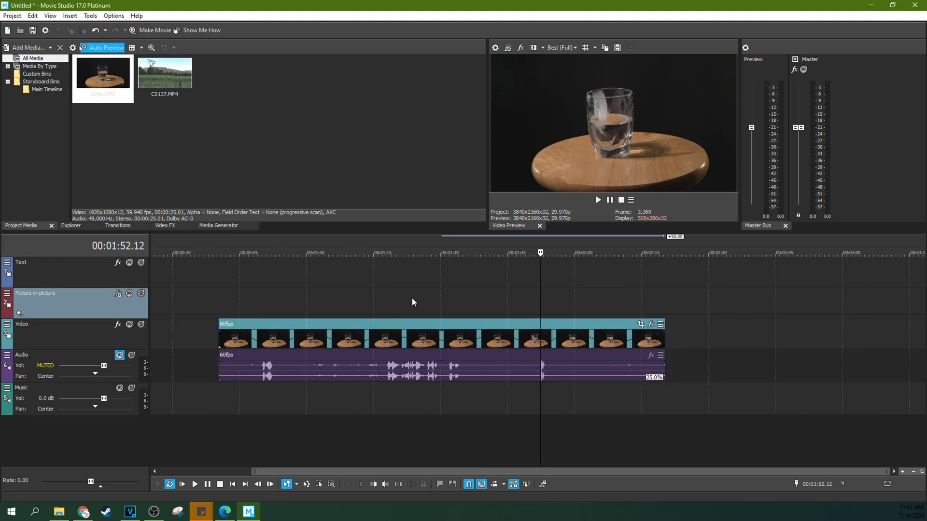
pyautogui.click(663, 335)
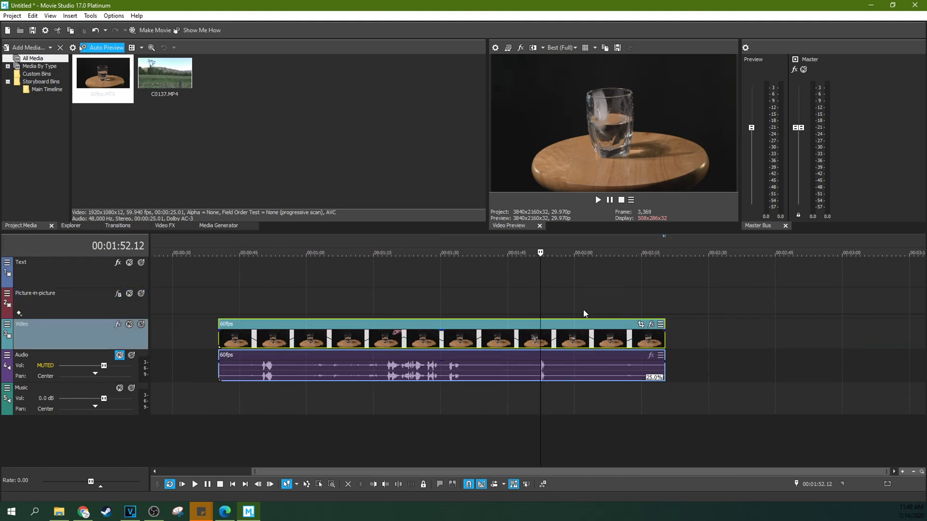
pyautogui.scroll(8, 579, 309)
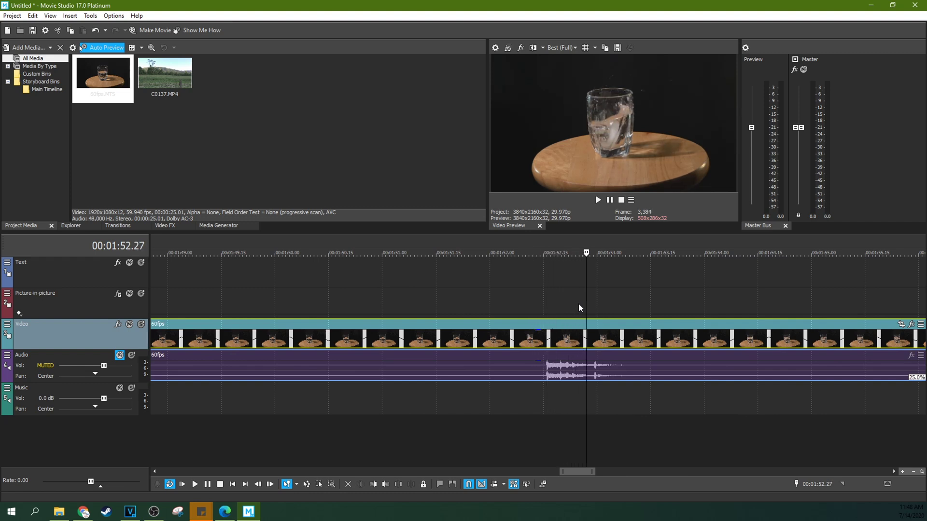
pyautogui.click(543, 304)
pyautogui.moveTo(544, 301); pyautogui.dragTo(543, 299)
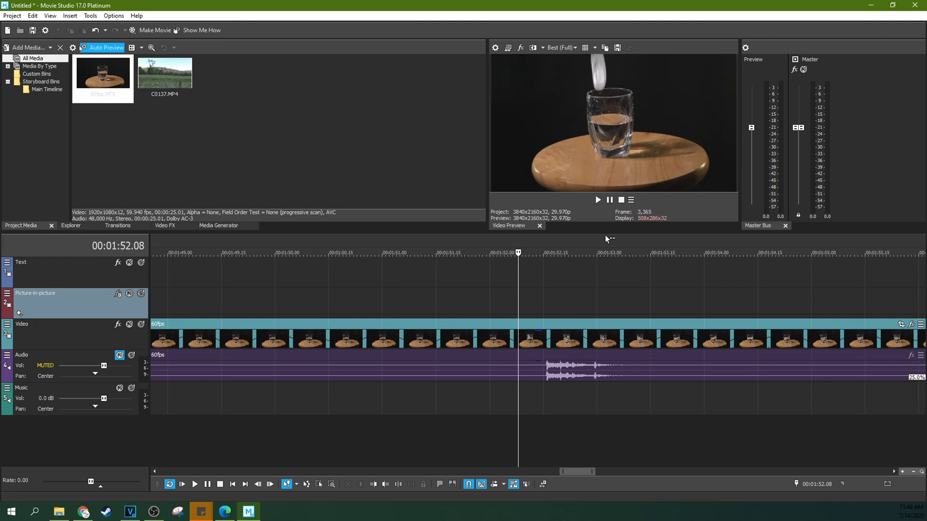
pyautogui.press('space')
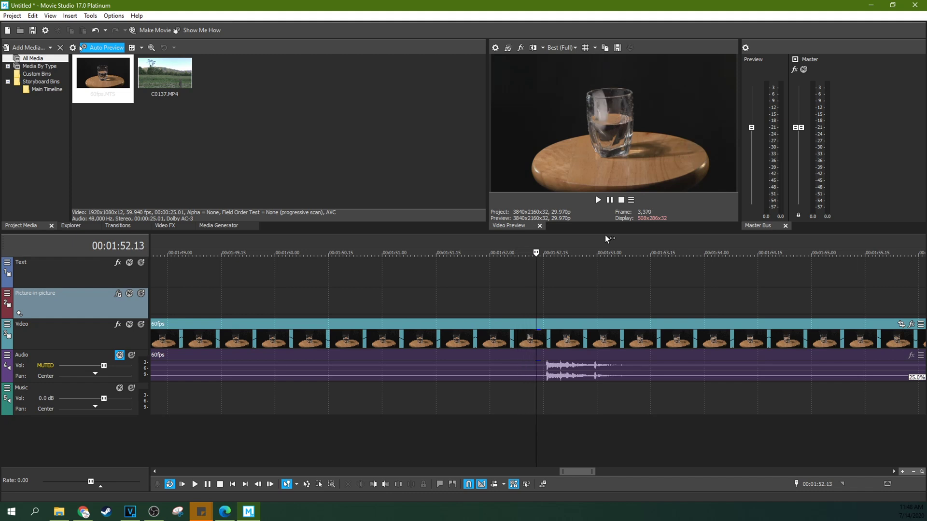
pyautogui.press('space')
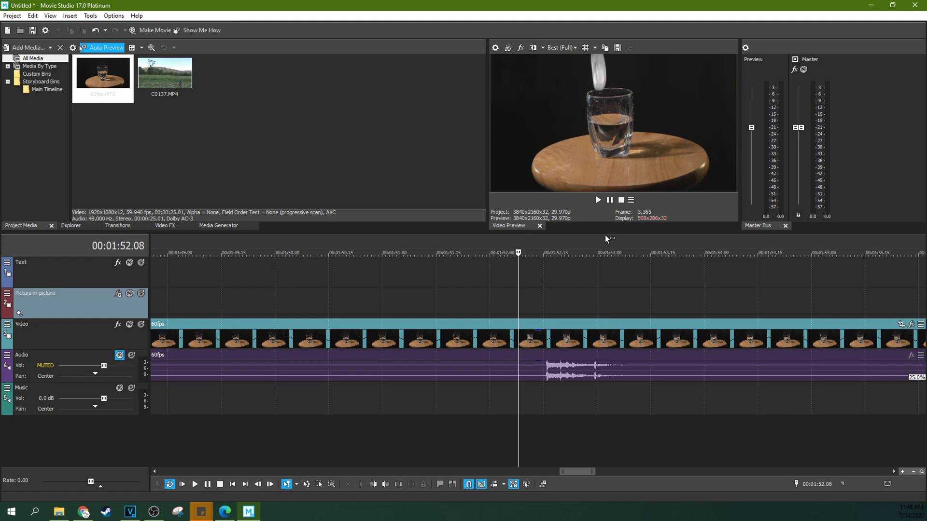
pyautogui.click(496, 48)
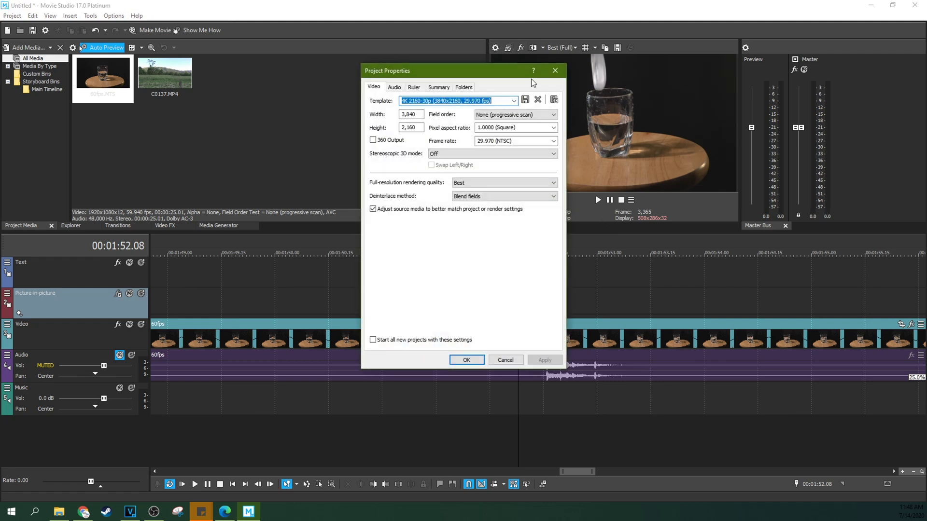
pyautogui.click(554, 140)
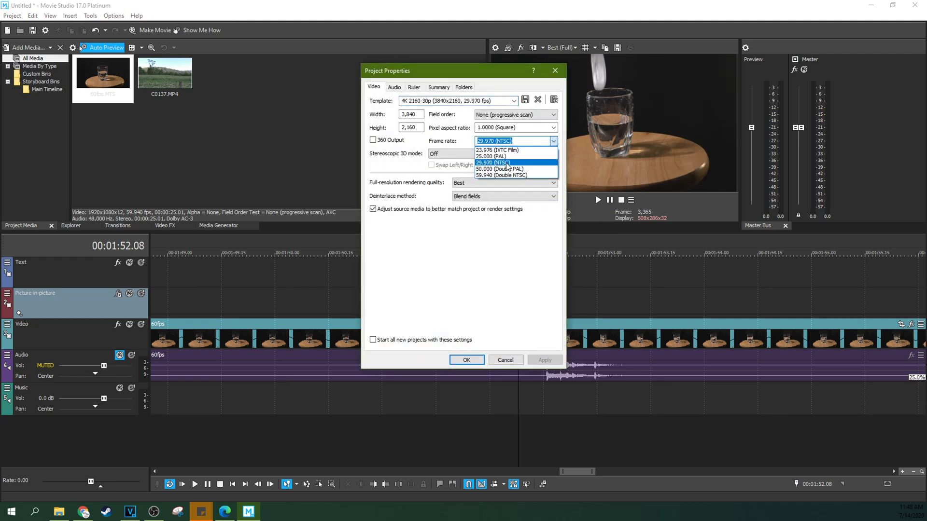
pyautogui.click(507, 163)
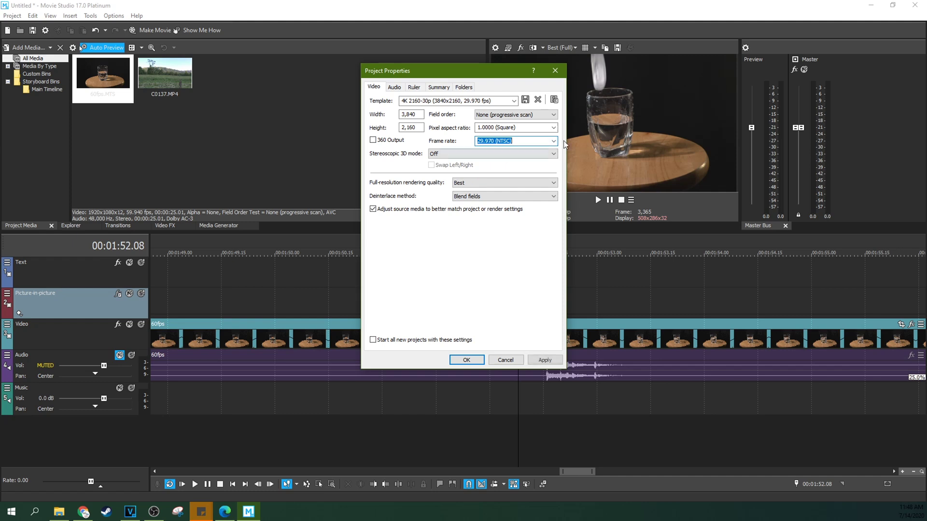
pyautogui.click(544, 360)
pyautogui.click(555, 70)
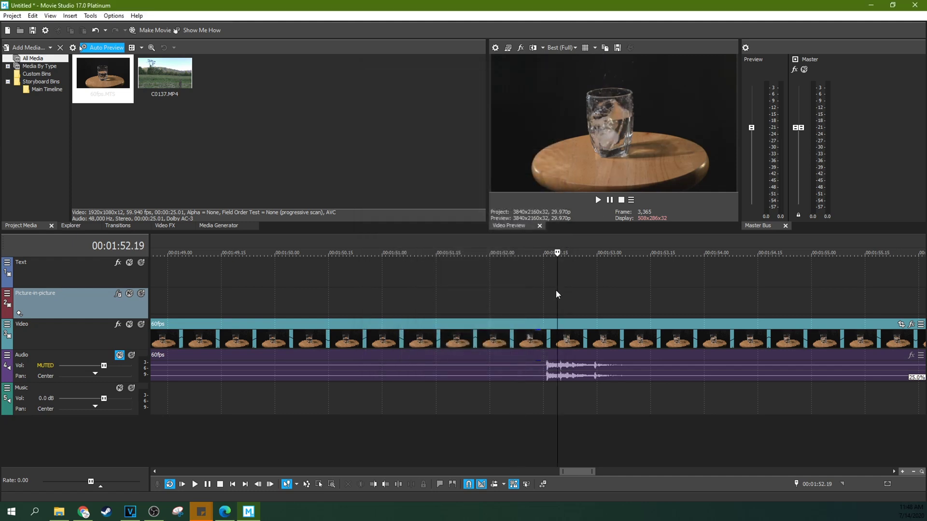
pyautogui.scroll(-5, 555, 290)
pyautogui.scroll(-3, 681, 362)
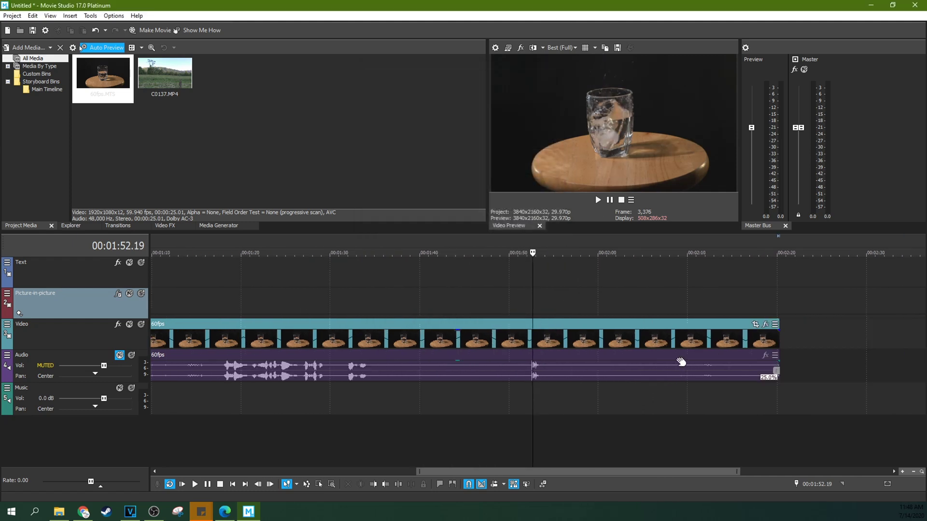
pyautogui.rightClick(583, 332)
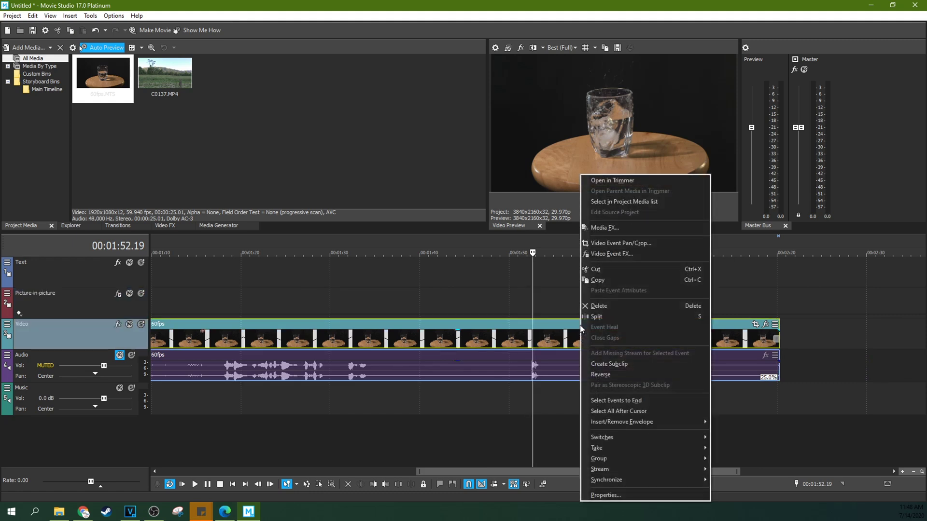
pyautogui.click(606, 496)
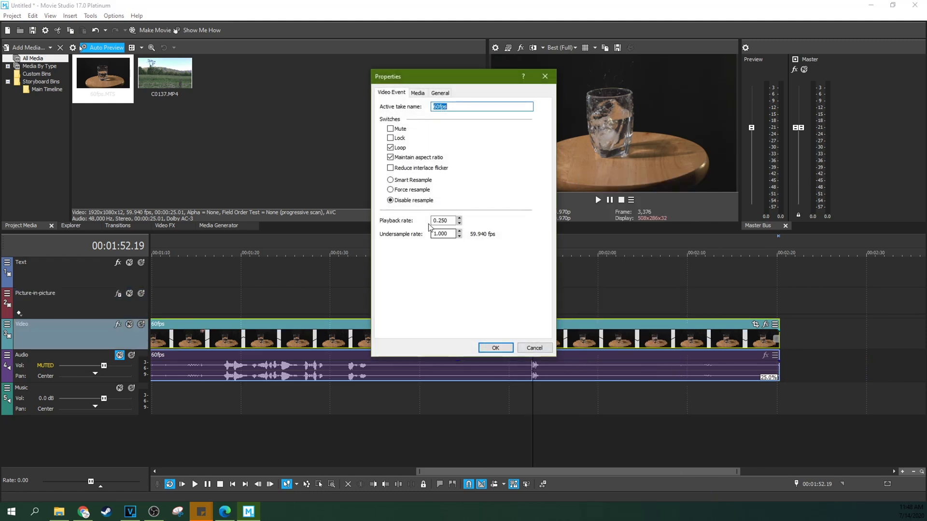
pyautogui.click(533, 349)
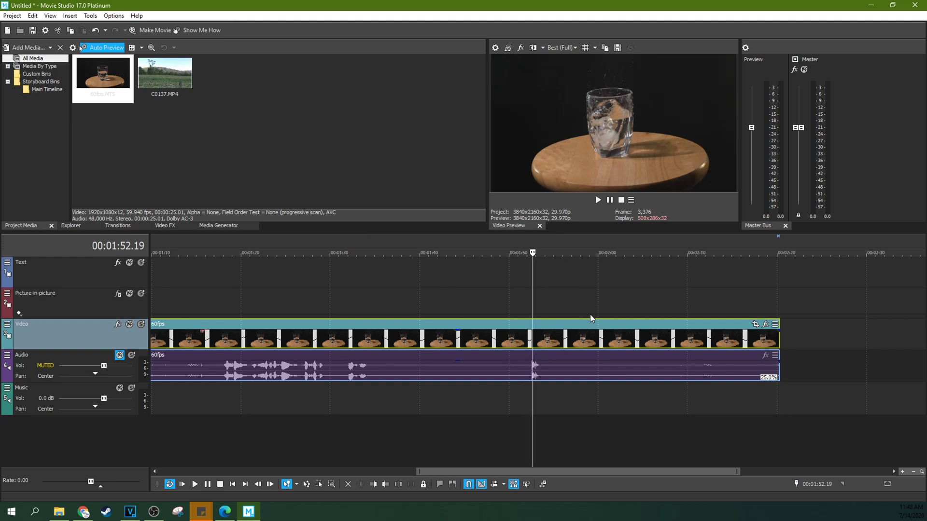
pyautogui.scroll(3, 590, 314)
pyautogui.scroll(5, 590, 314)
pyautogui.click(493, 300)
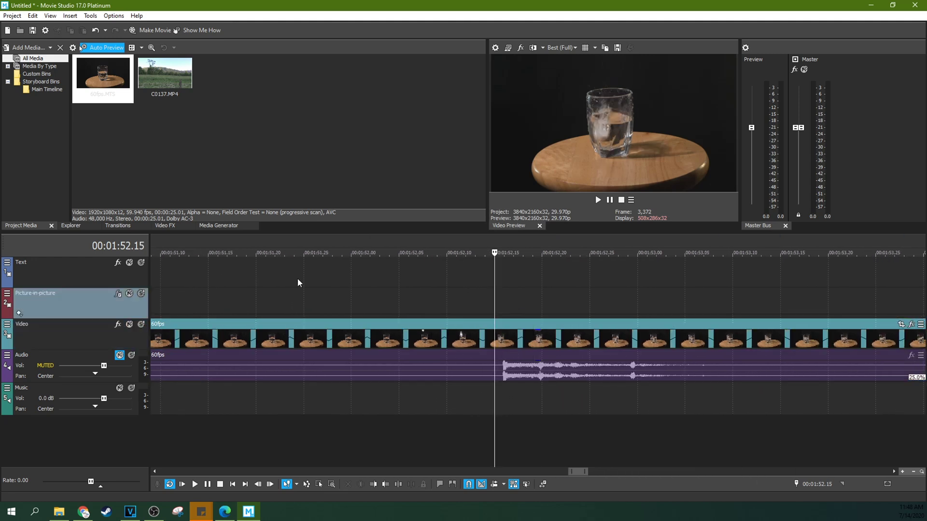
# - Show the Video FX plug-in list scrolled down to Slow Motion
pyautogui.click(158, 224)
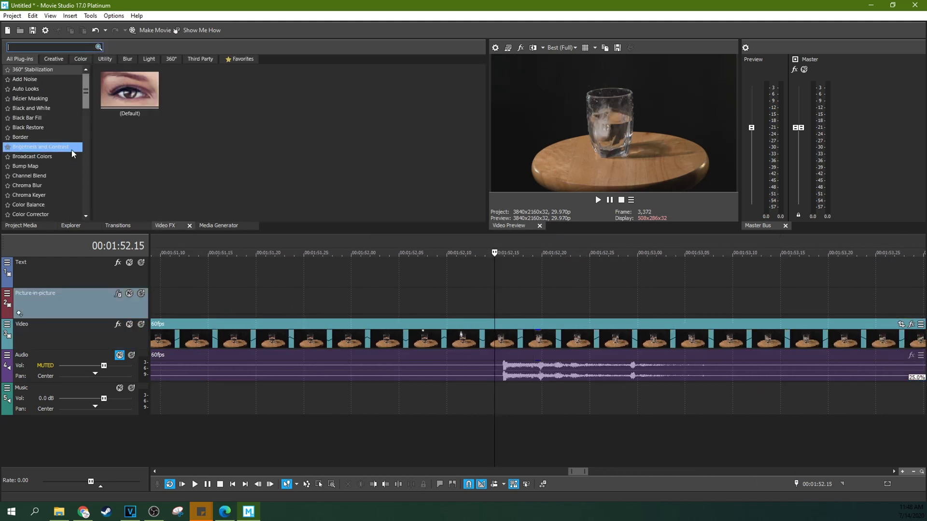
pyautogui.moveTo(85, 100); pyautogui.dragTo(83, 206)
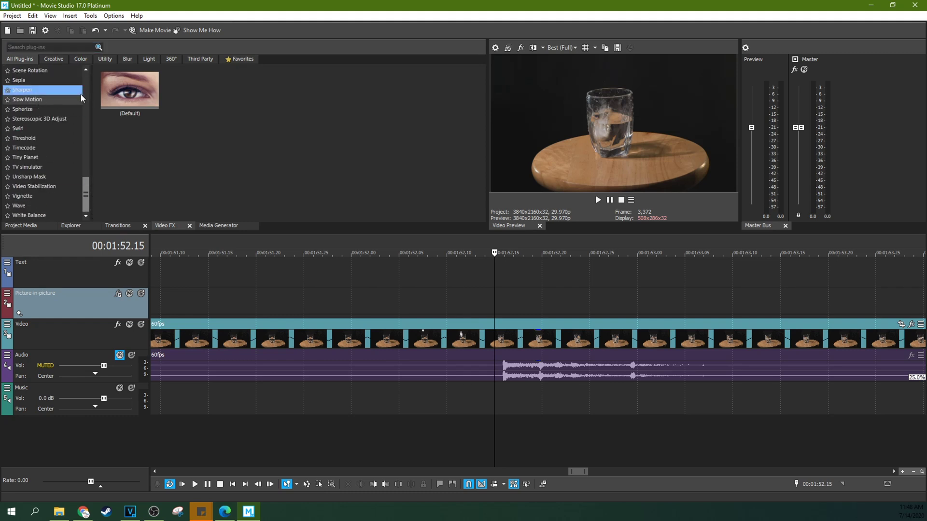